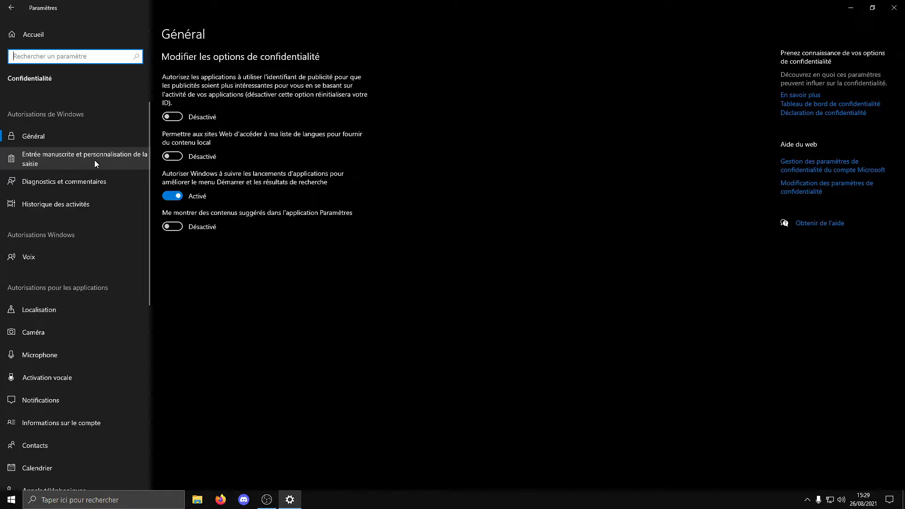
Step: Turn off app-launch tracking in the Général privacy options and open the handwriting and typing personalisation settings
left_click(179, 198)
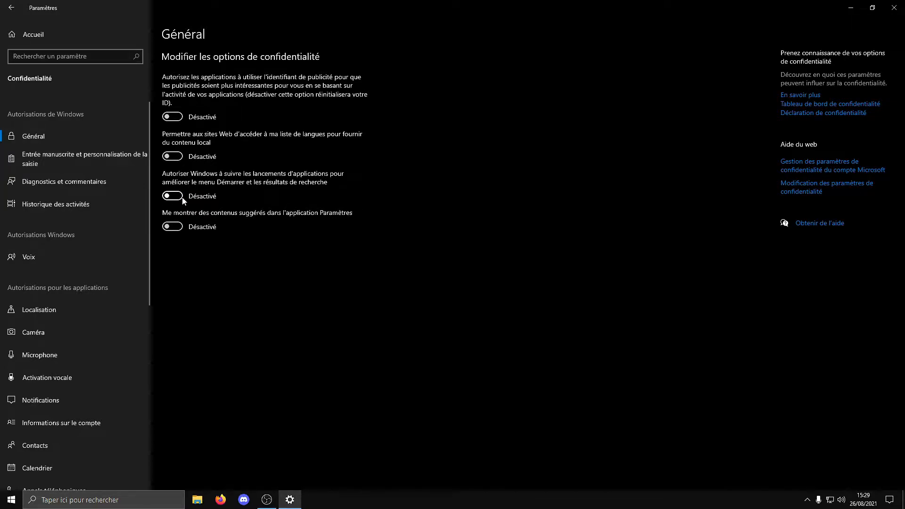
left_click(55, 160)
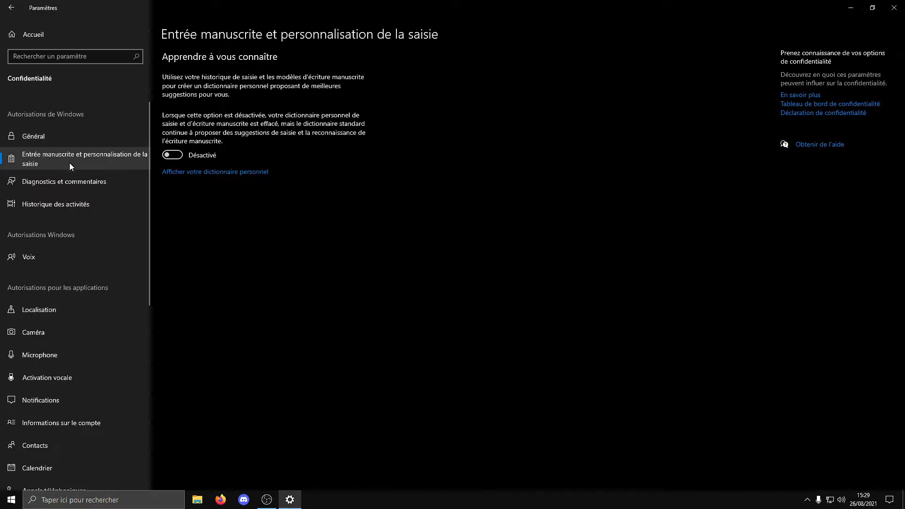
Step: Review the Diagnostics et commentaires settings and the Historique des activités options
left_click(73, 183)
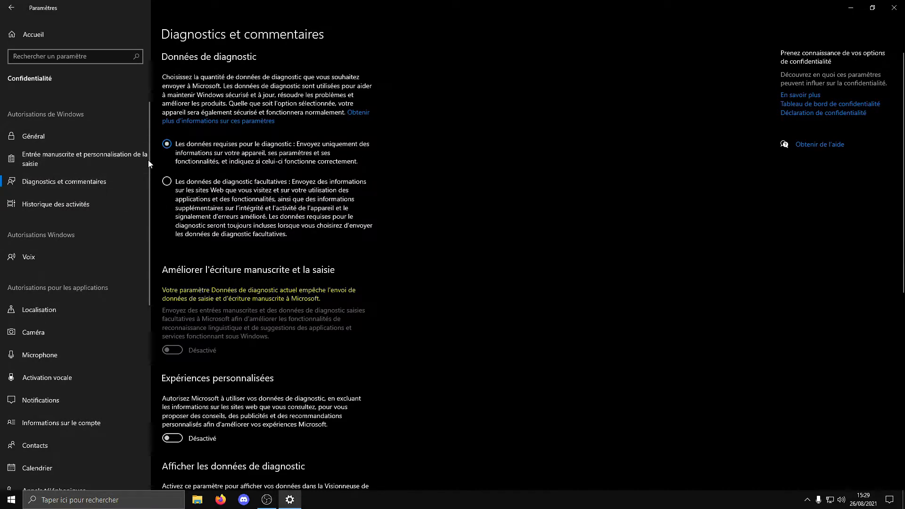
scroll(203, 185, "down", 8)
scroll(208, 188, "up", 8)
scroll(190, 193, "down", 10)
left_click(199, 228)
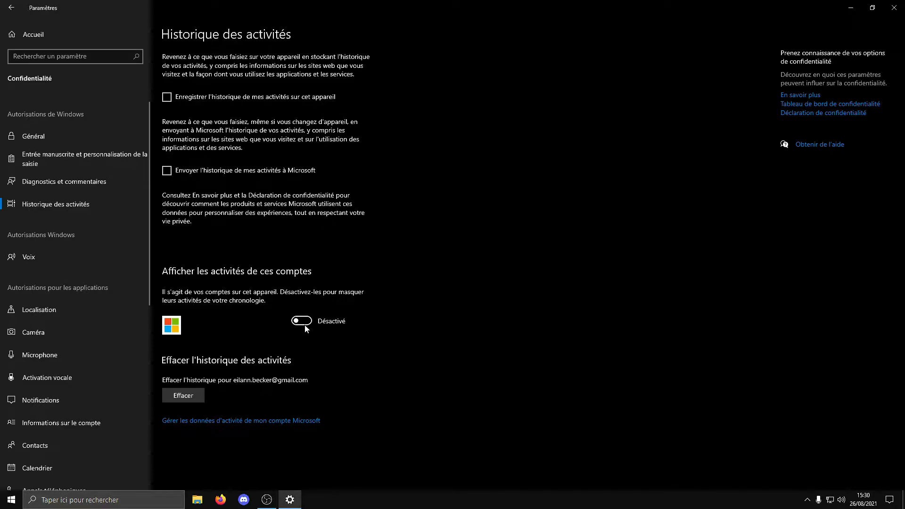
Step: Check the online speech recognition setting and the Localisation permissions, including device-wide location access and the per-app list
left_click(45, 259)
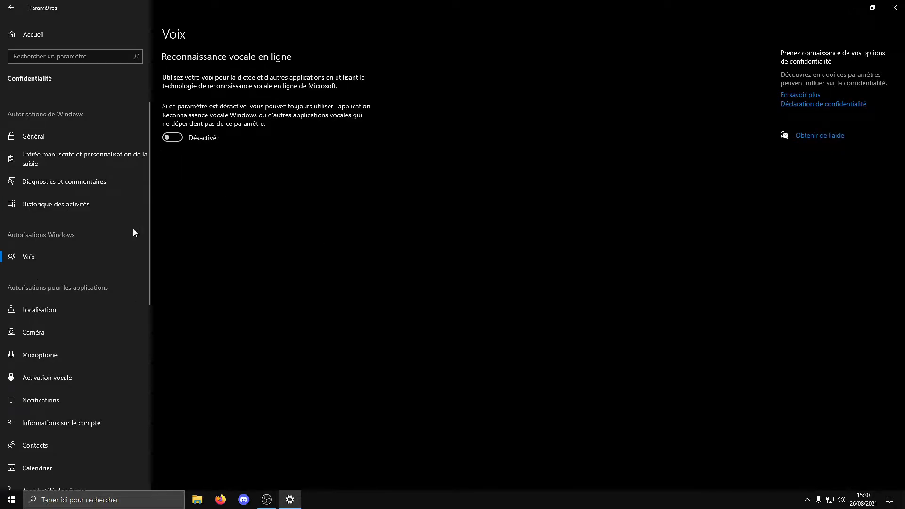
left_click(58, 308)
scroll(235, 240, "down", 2)
scroll(273, 240, "up", 2)
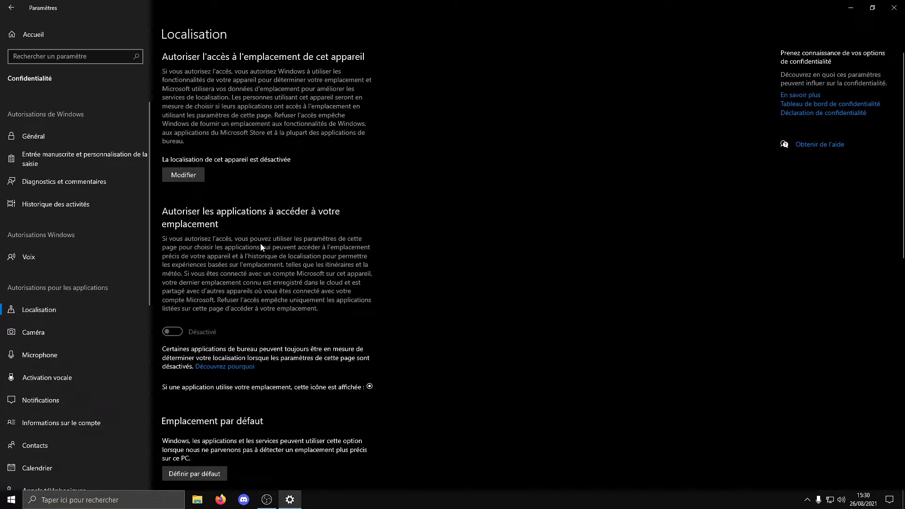
left_click(193, 176)
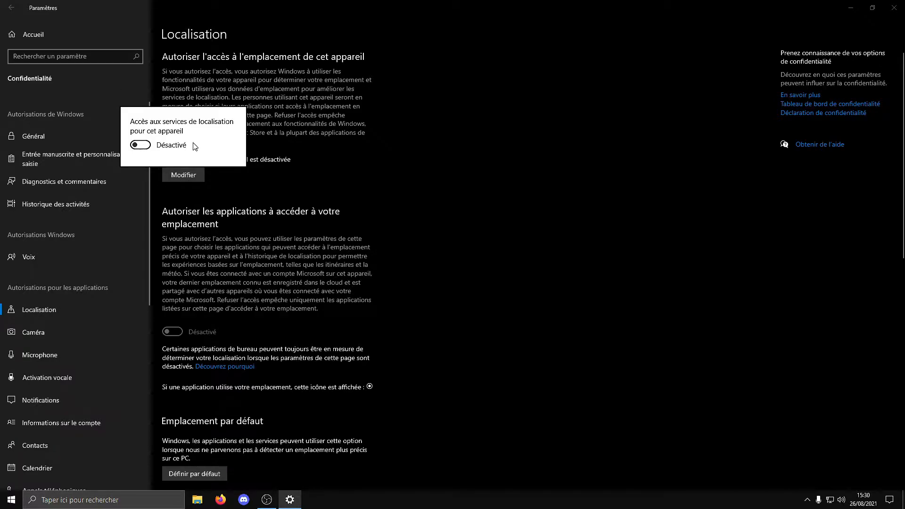
left_click(325, 216)
scroll(293, 241, "down", 10)
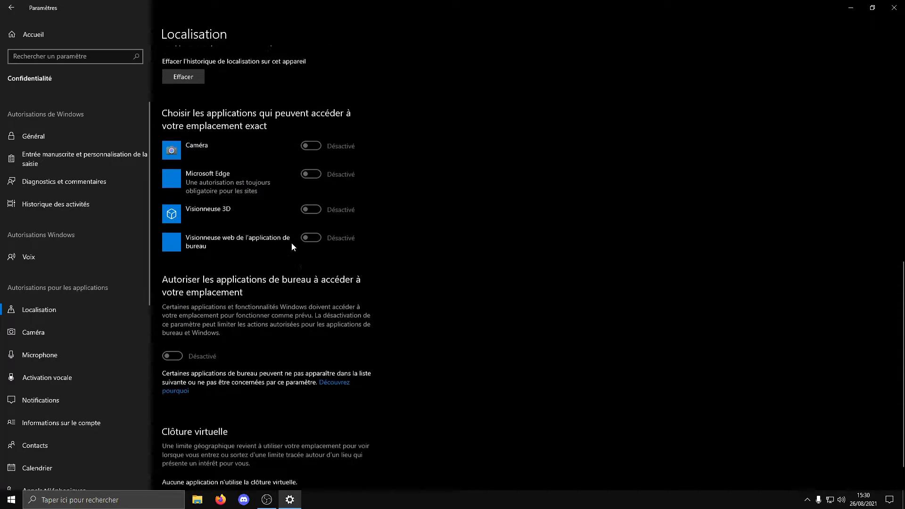
Step: Review the Caméra permissions, including device-wide access, Microsoft Store apps and desktop apps
left_click(64, 328)
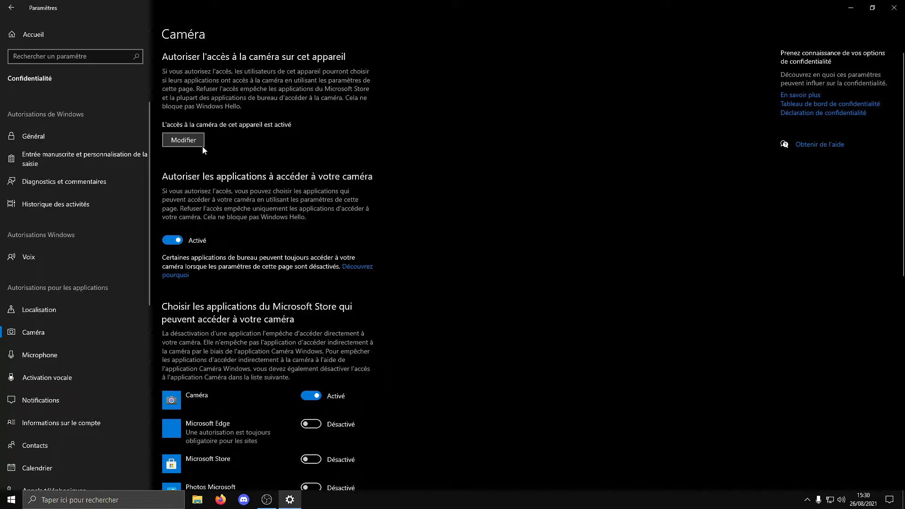
left_click(183, 140)
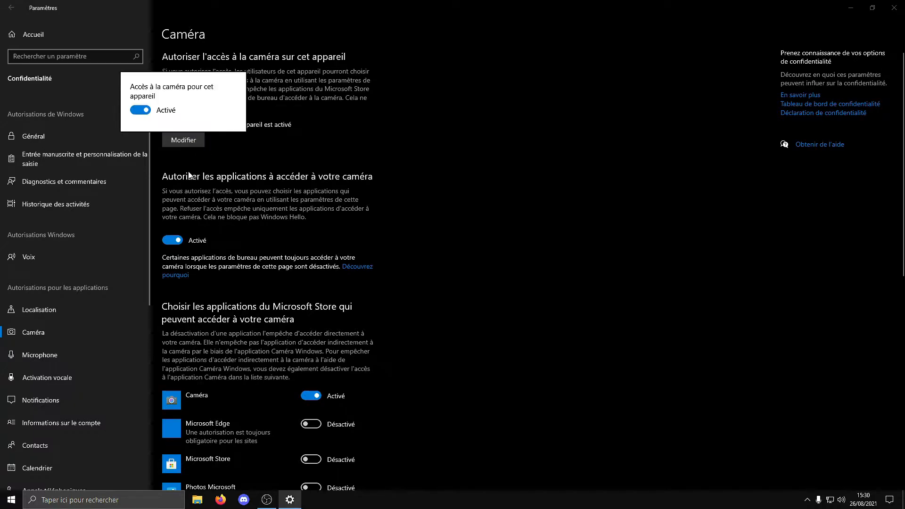
scroll(427, 185, "down", 2)
scroll(428, 185, "down", 10)
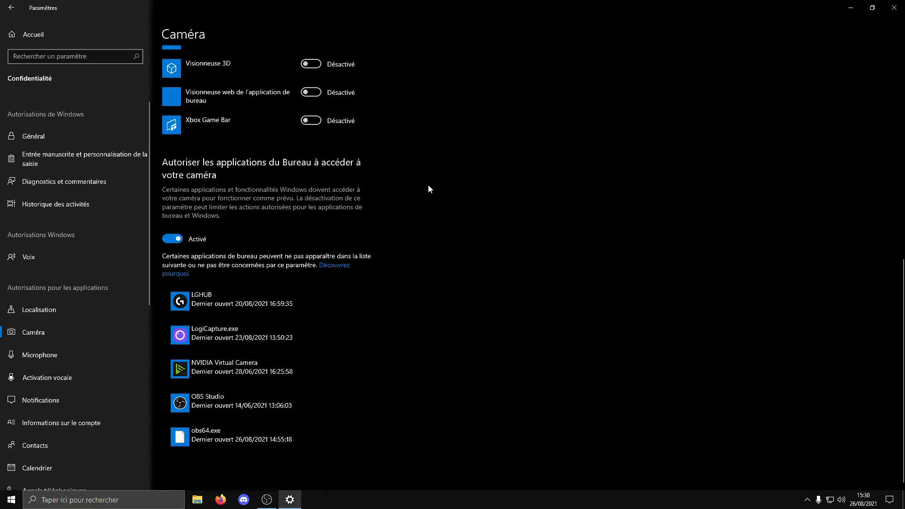
scroll(425, 193, "up", 12)
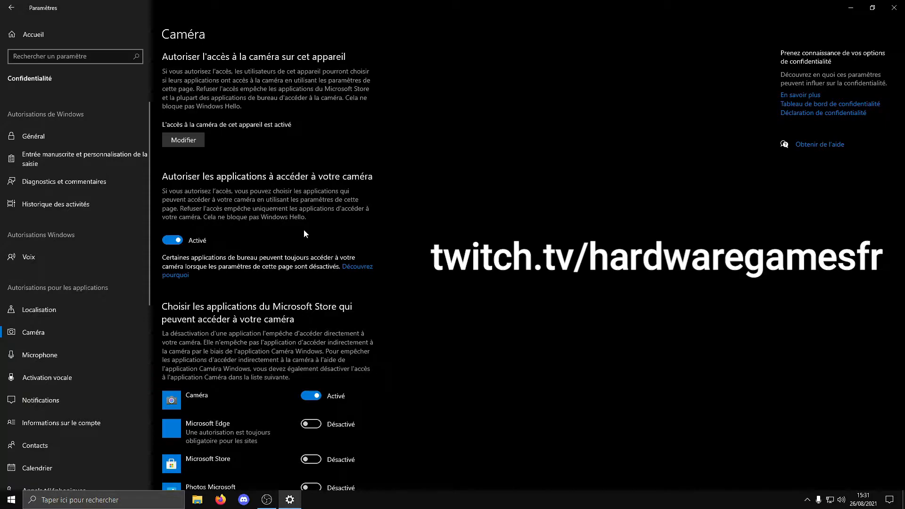
Step: Review the Microphone permissions for the device, the Microsoft Store apps and the desktop apps
left_click(56, 355)
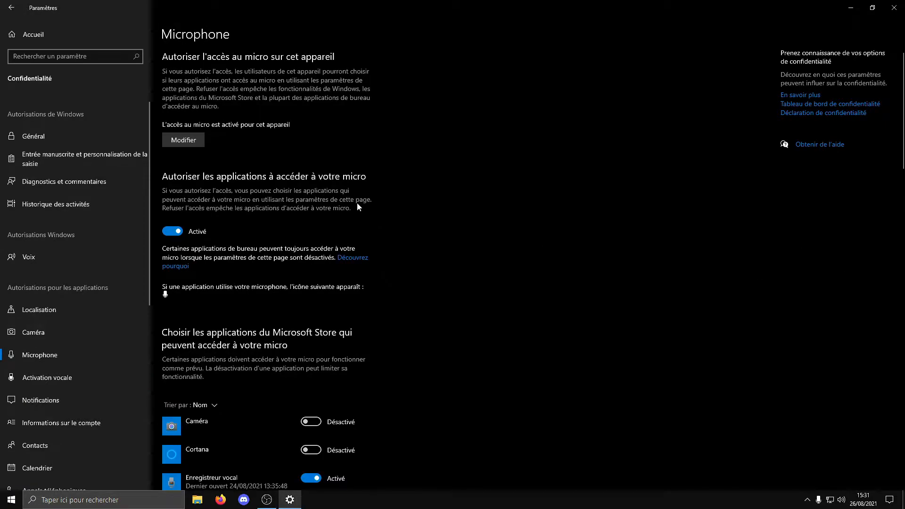
scroll(325, 194, "down", 2)
scroll(330, 198, "up", 2)
scroll(252, 239, "down", 3)
scroll(251, 237, "up", 3)
scroll(200, 165, "down", 20)
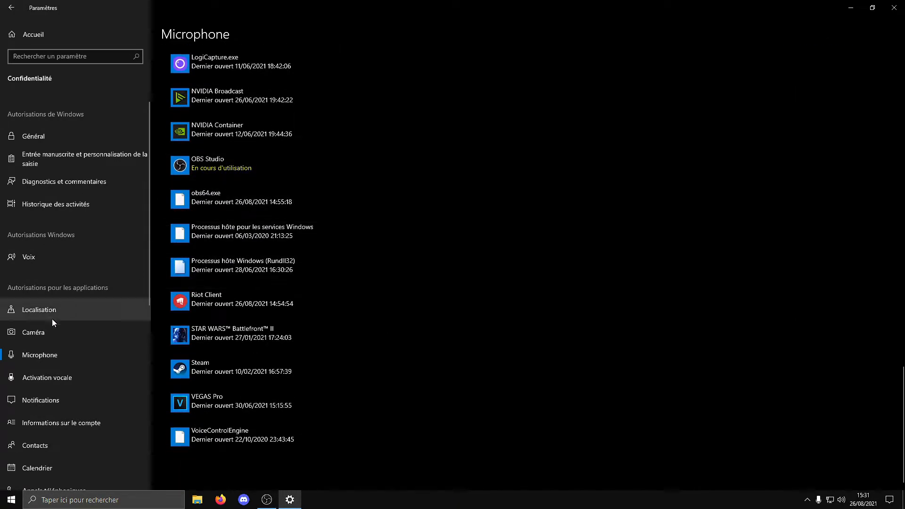
Step: Examine the Activation vocale settings, including use on a locked device, the default headset app and the Cortana options
left_click(47, 378)
scroll(278, 175, "down", 1)
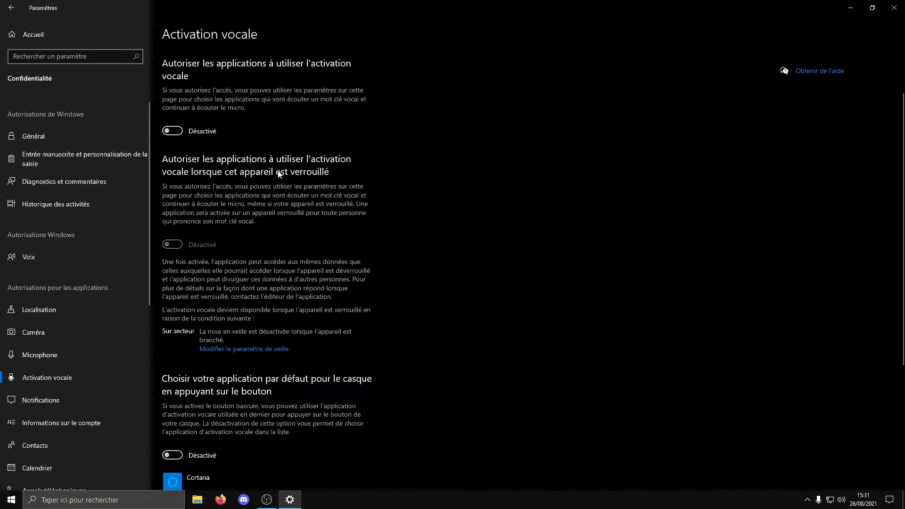
scroll(278, 172, "up", 1)
scroll(215, 257, "down", 4)
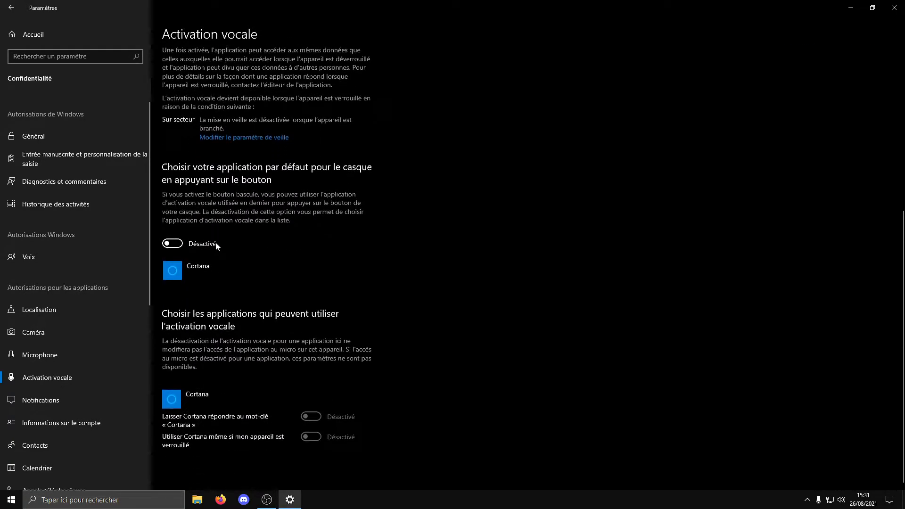
scroll(221, 242, "up", 4)
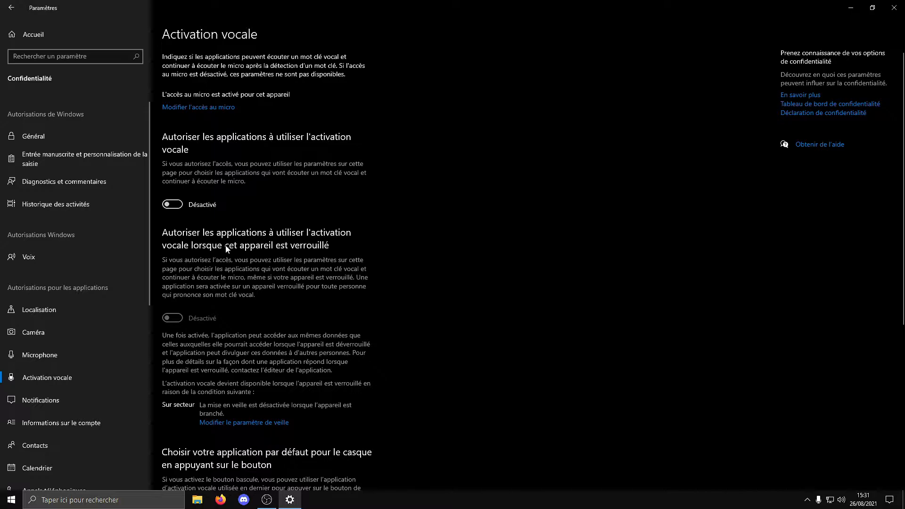
scroll(279, 205, "down", 4)
scroll(283, 210, "up", 4)
scroll(286, 214, "down", 1)
scroll(284, 213, "down", 4)
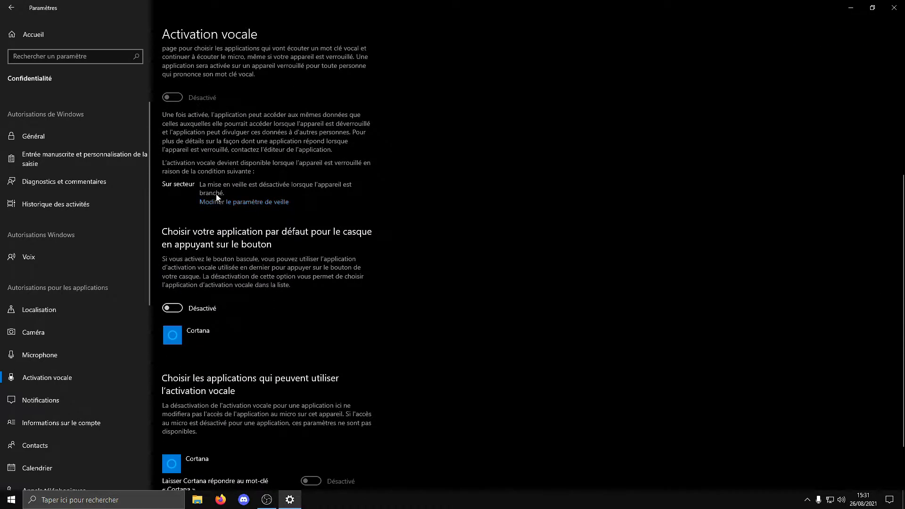
scroll(203, 222, "up", 5)
scroll(184, 257, "down", 5)
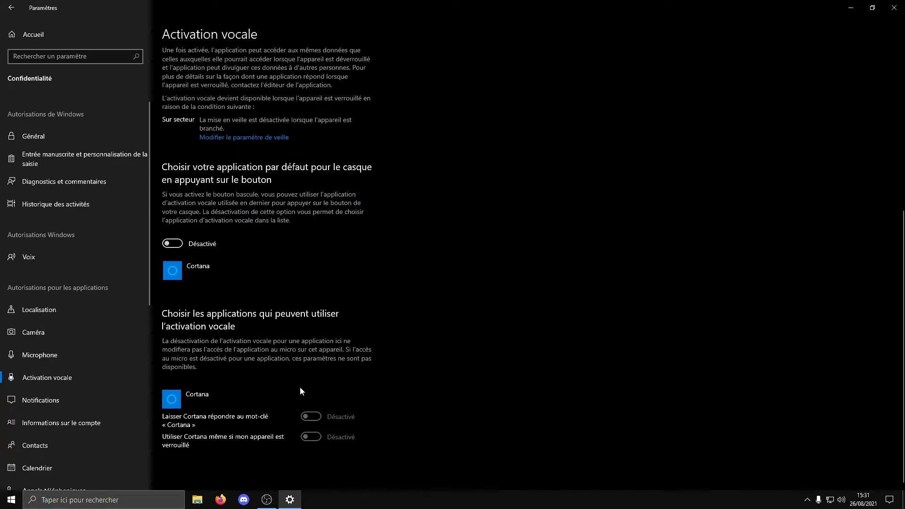
Step: Check the device-wide access settings for Notifications and for Informations sur le compte
left_click(57, 394)
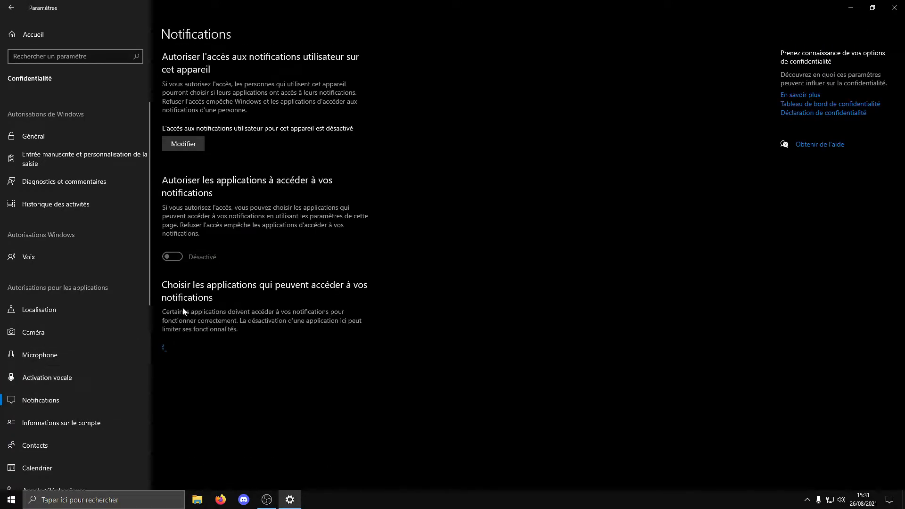
left_click(173, 148)
left_click(221, 196)
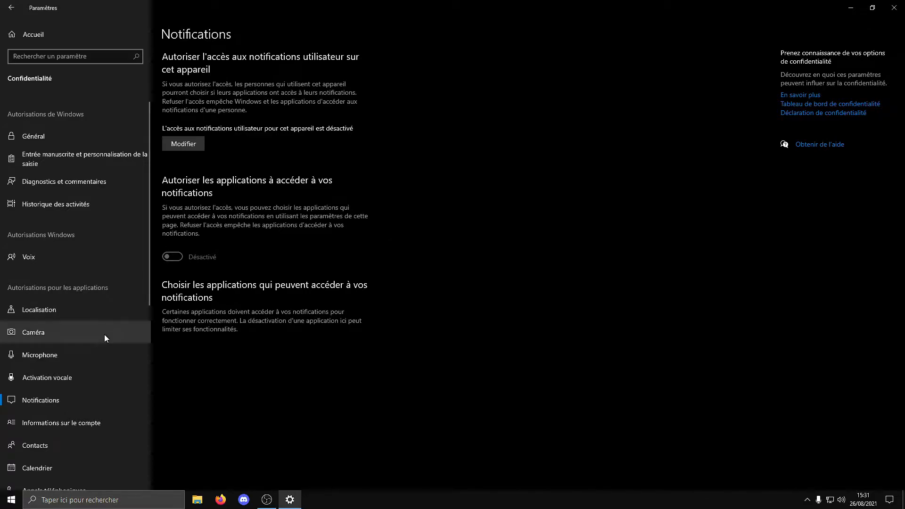
left_click(72, 427)
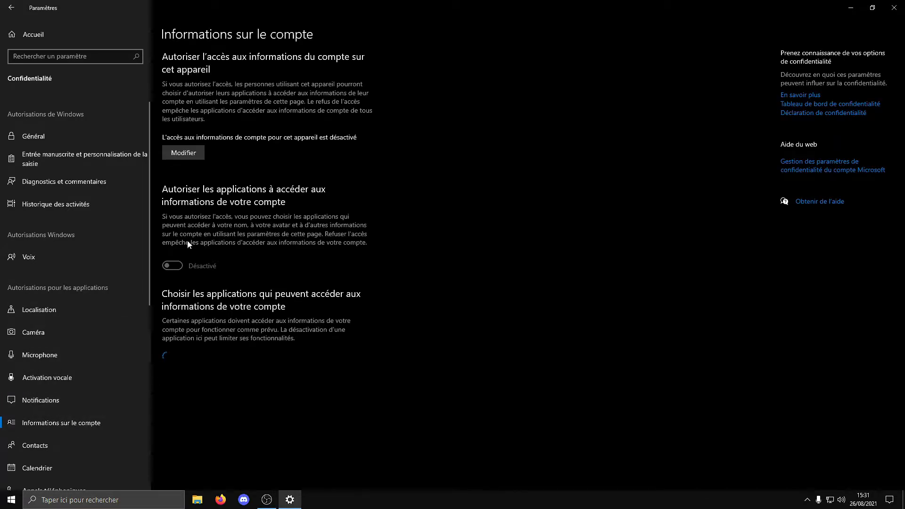
left_click(186, 152)
left_click(280, 188)
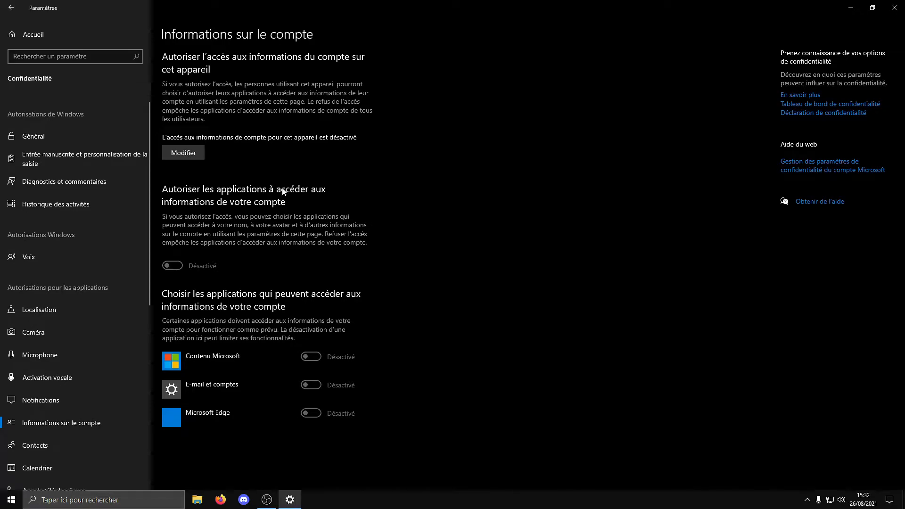
Step: Review the Contacts and Calendrier permissions, and bring up the system calendar from the clock
left_click(53, 448)
scroll(75, 281, "down", 2)
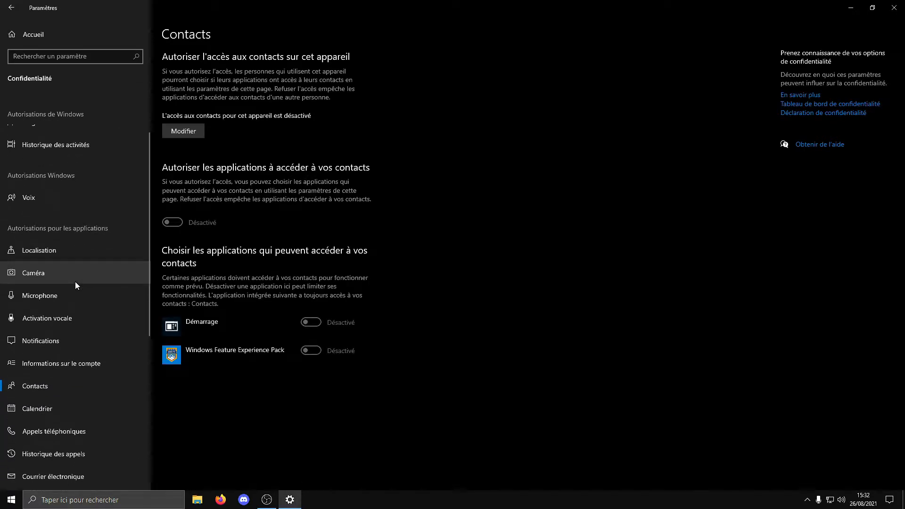
scroll(75, 282, "down", 2)
left_click(55, 353)
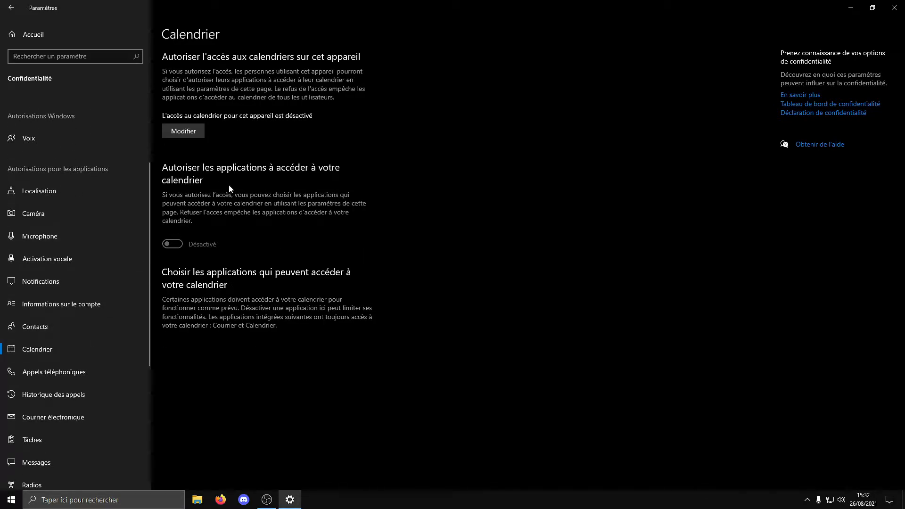
left_click(863, 500)
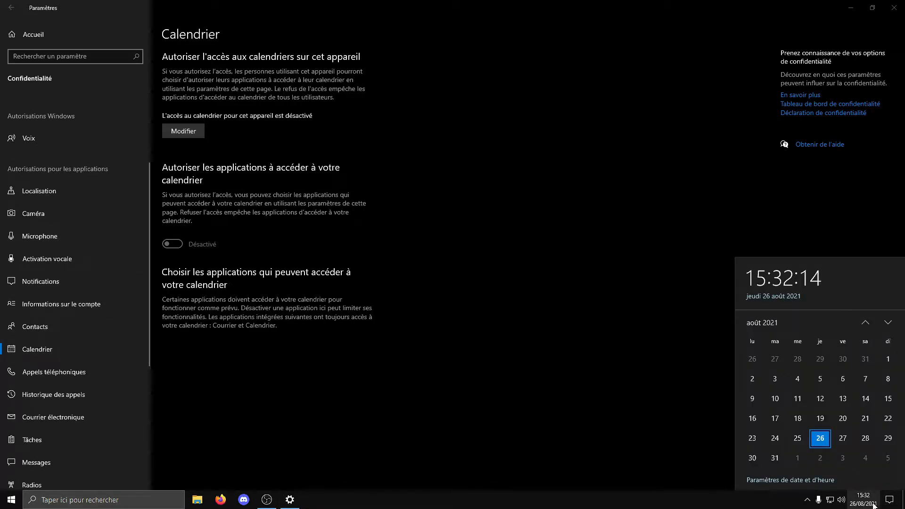
Step: Review the app permissions for Appels téléphoniques, Historique des appels and Courrier électronique
scroll(71, 326, "down", 2)
left_click(67, 315)
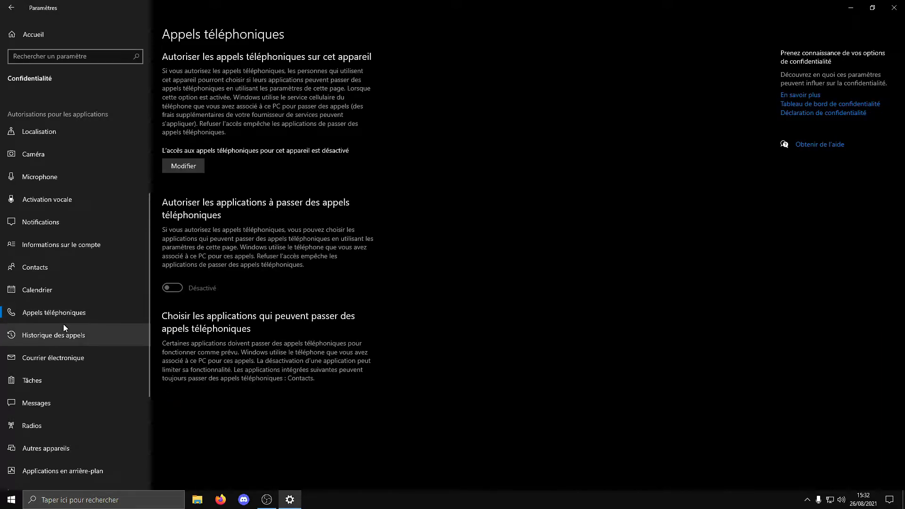
left_click(71, 338)
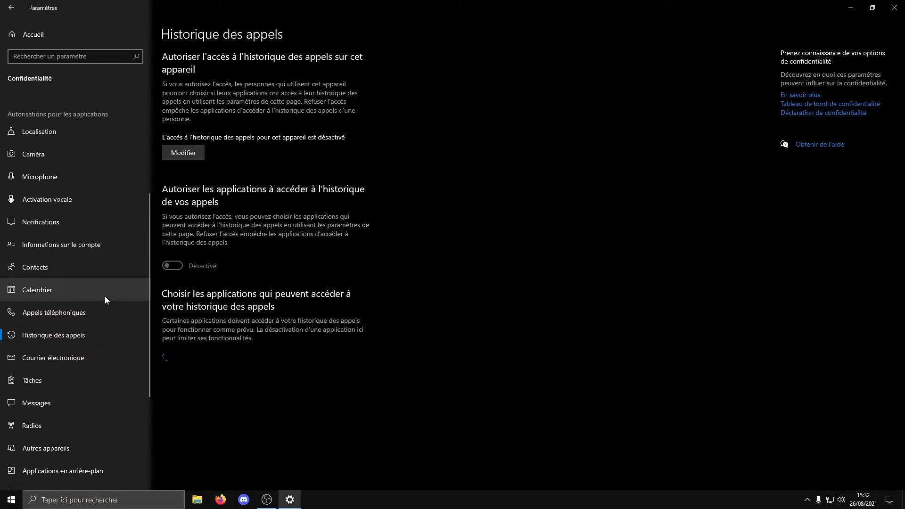
left_click(87, 358)
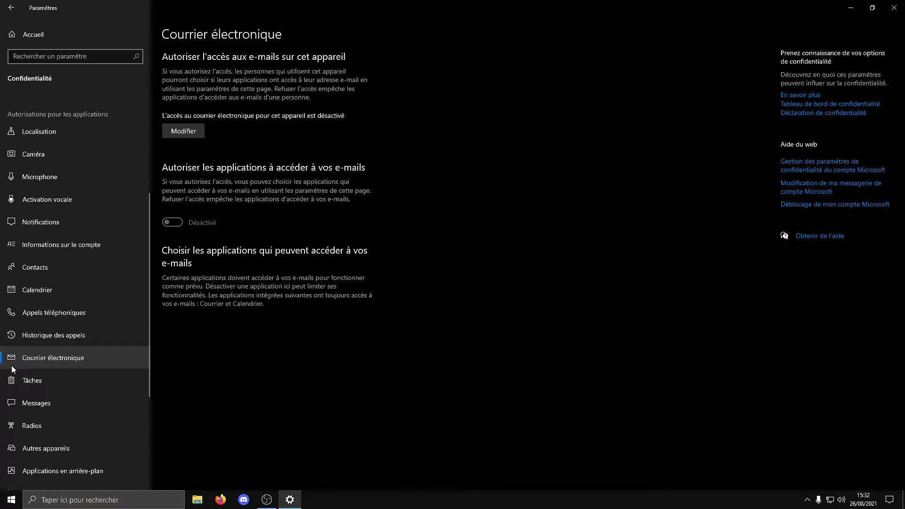
Step: Check the Tâches permissions, including the device-wide access setting
left_click(29, 375)
scroll(41, 359, "down", 1)
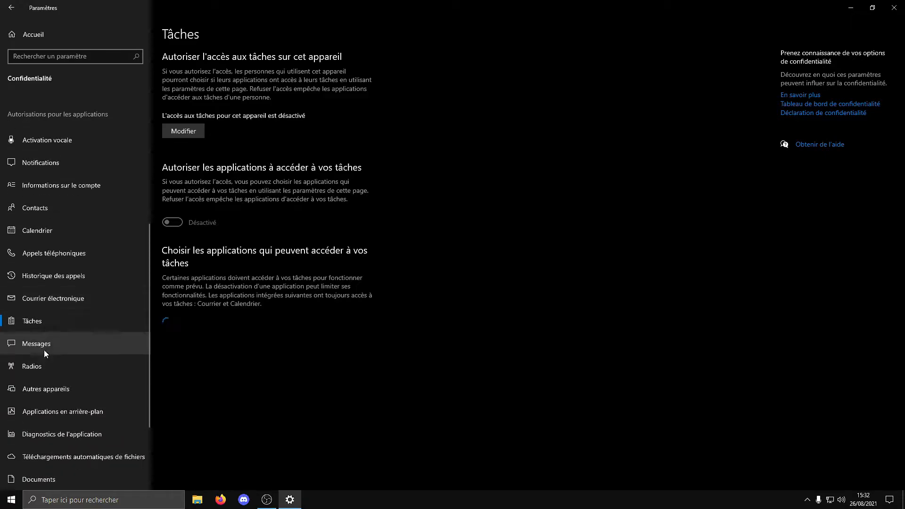
left_click(192, 133)
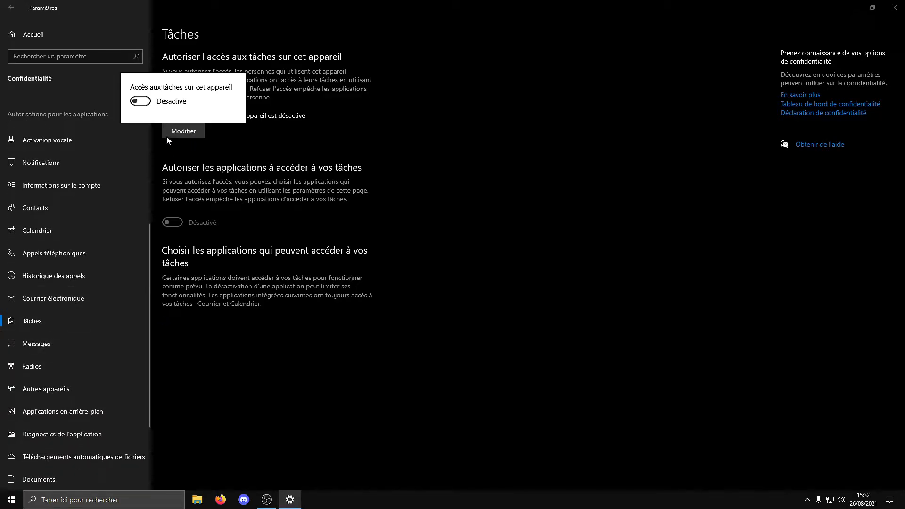
left_click(229, 203)
Step: Review the app permissions for Messages, Radios and Autres appareils
left_click(44, 338)
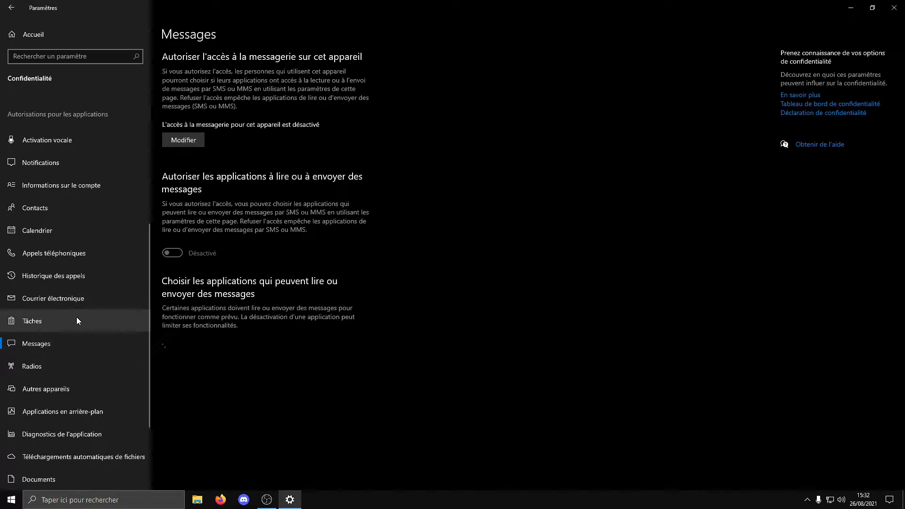
scroll(79, 313, "down", 1)
left_click(55, 309)
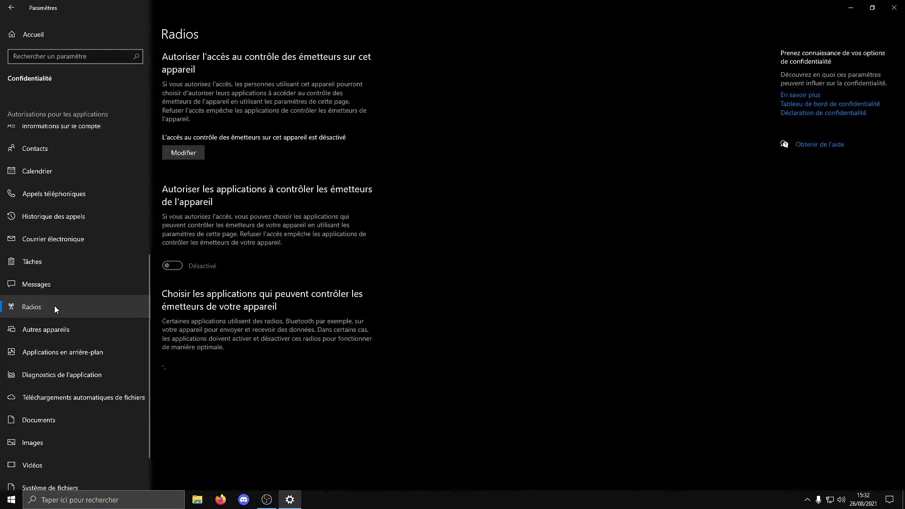
left_click(57, 330)
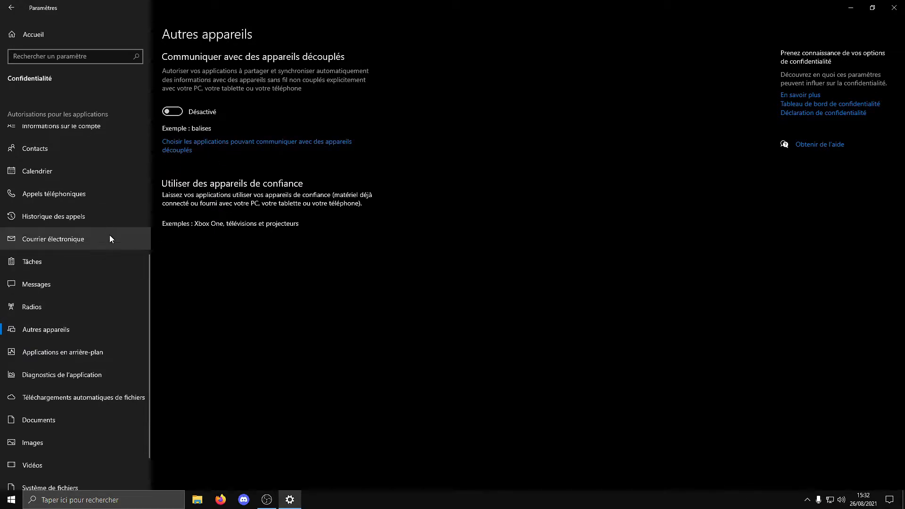
scroll(77, 305, "down", 2)
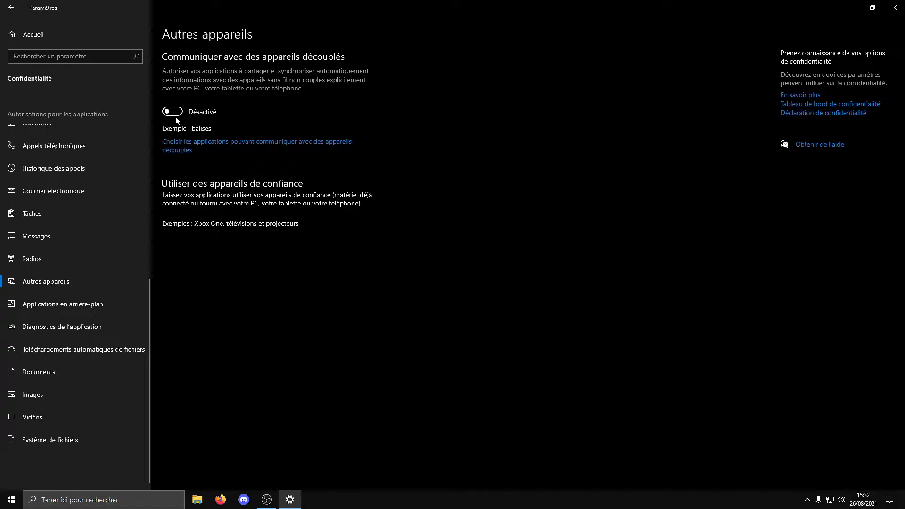
Step: Review the Applications en arrière-plan permissions, trying the master switch and checking the whole list of apps
left_click(62, 304)
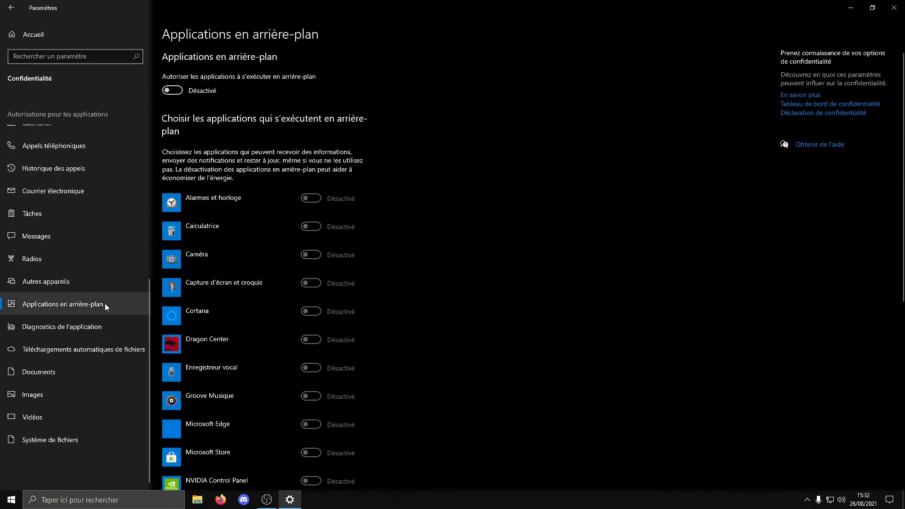
scroll(245, 123, "down", 7)
scroll(246, 126, "up", 6)
scroll(250, 198, "down", 5)
scroll(252, 202, "up", 6)
left_click(176, 91)
left_click(176, 92)
scroll(219, 132, "down", 7)
scroll(222, 136, "up", 8)
scroll(295, 317, "down", 8)
scroll(301, 340, "up", 8)
scroll(228, 236, "down", 3)
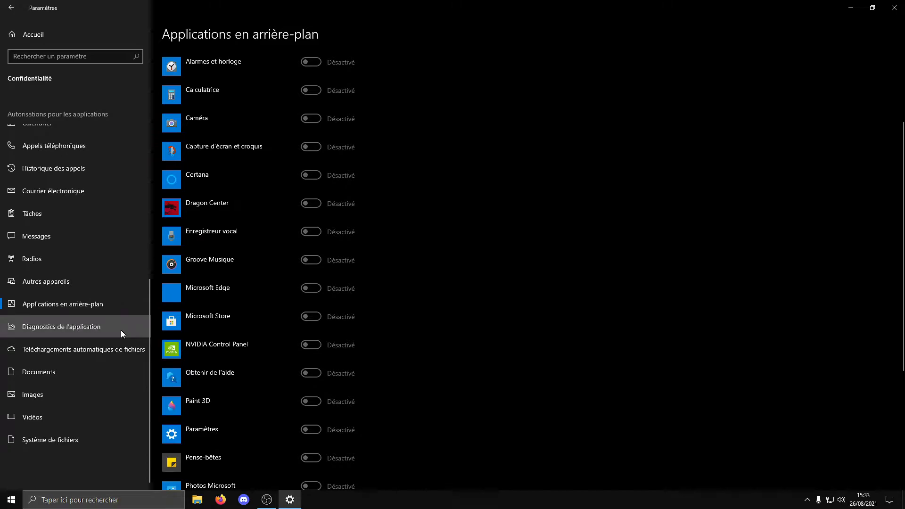
Step: Check the Diagnostics de l'application permissions, including the device-wide access setting
left_click(120, 329)
left_click(180, 161)
left_click(273, 202)
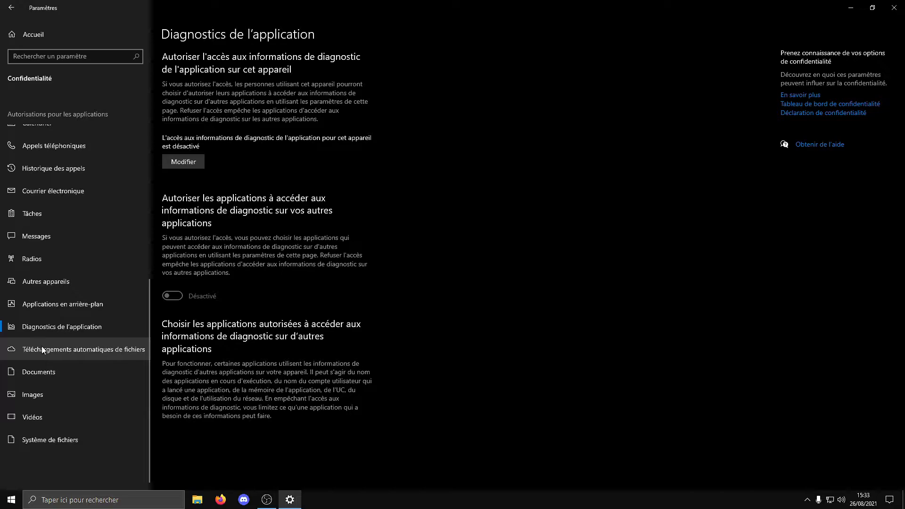
Step: Go to the Windows Update page under Mise à jour et sécurité and start installing the available updates
left_click(32, 33)
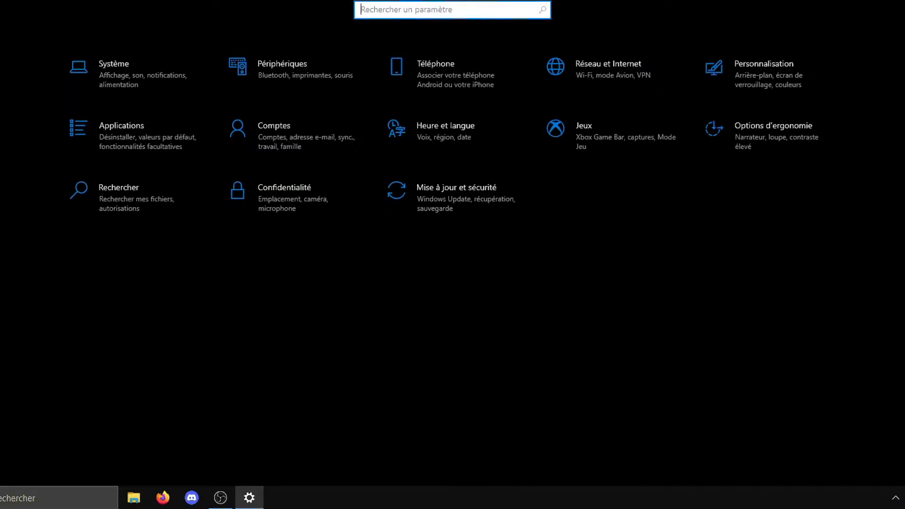
left_click(444, 210)
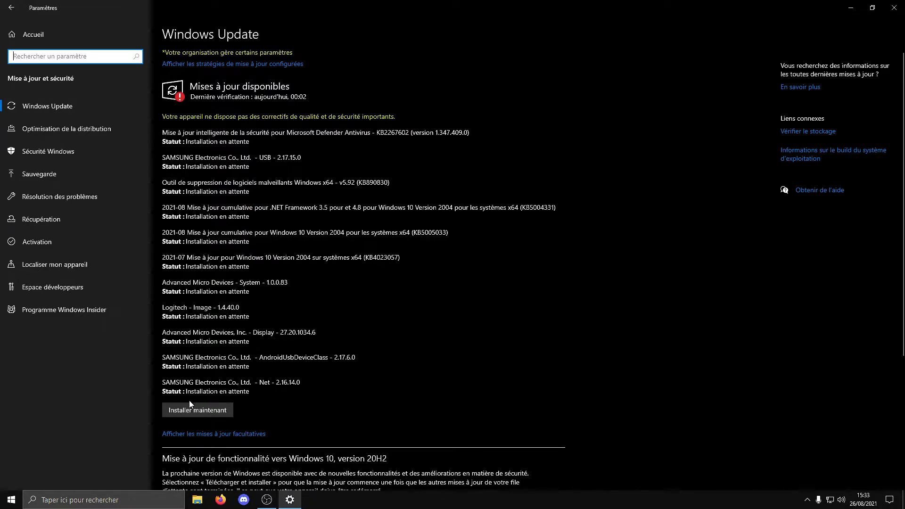
left_click(223, 408)
Step: Review the Jeux settings for Xbox Game Bar, Captures and Mode jeu
left_click(34, 35)
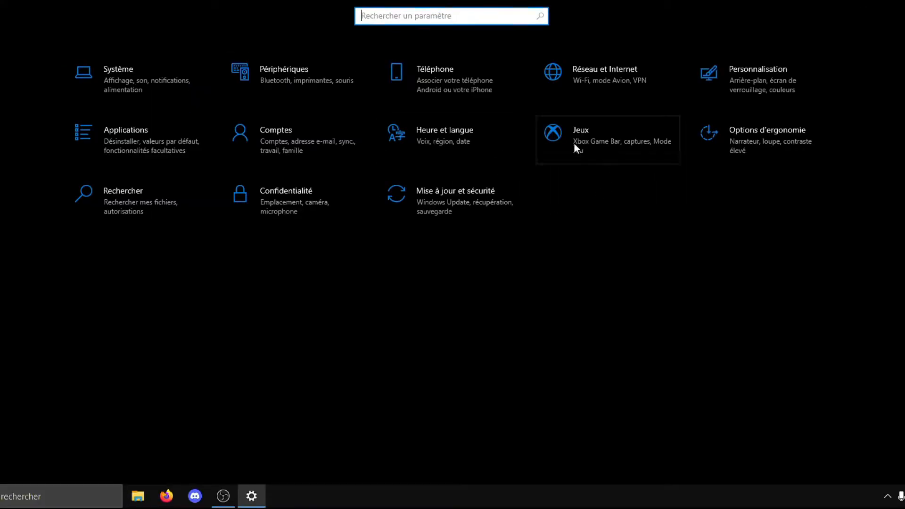
left_click(576, 129)
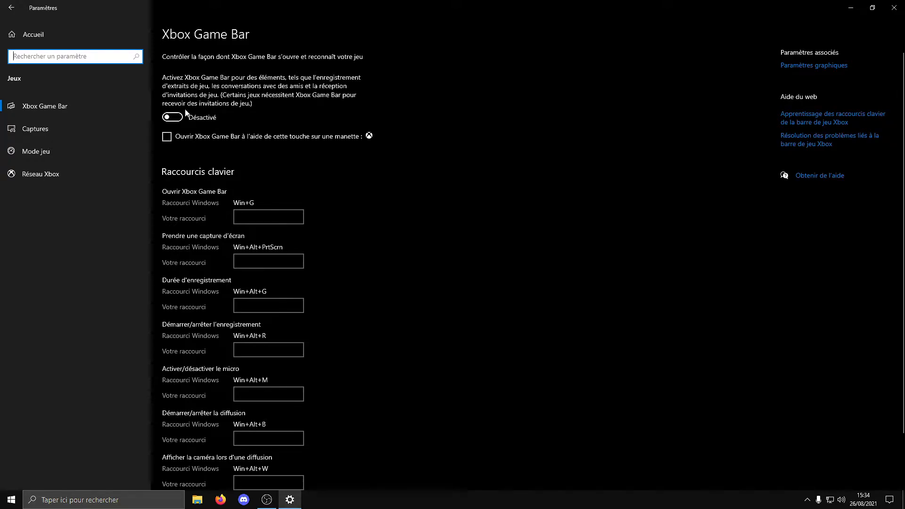
scroll(228, 199, "down", 2)
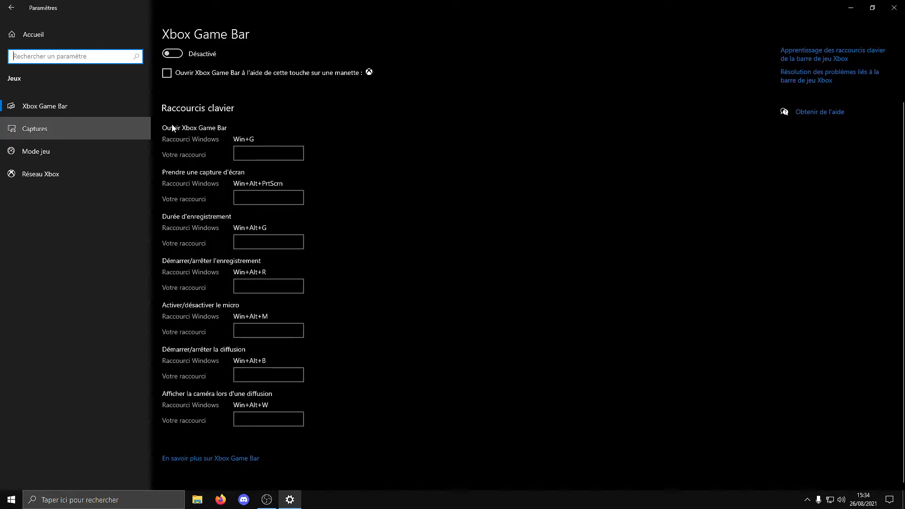
left_click(55, 129)
scroll(208, 136, "down", 3)
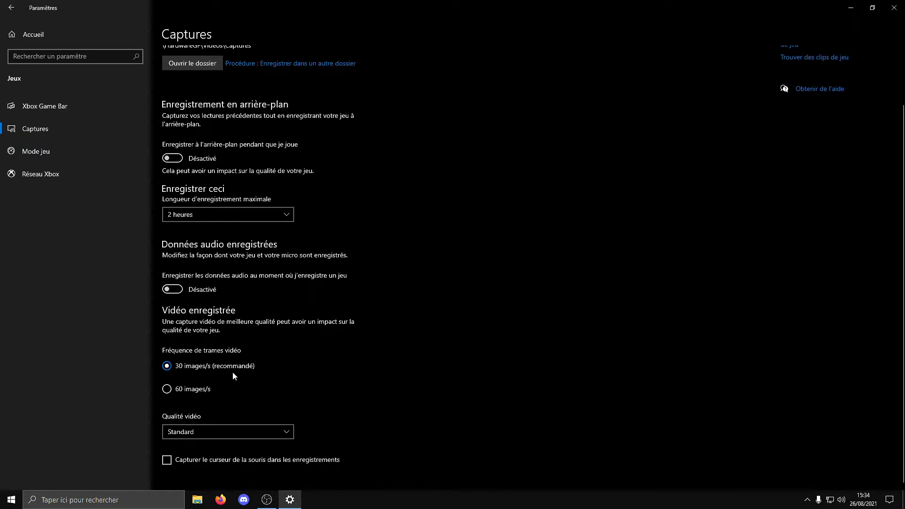
scroll(189, 249, "up", 3)
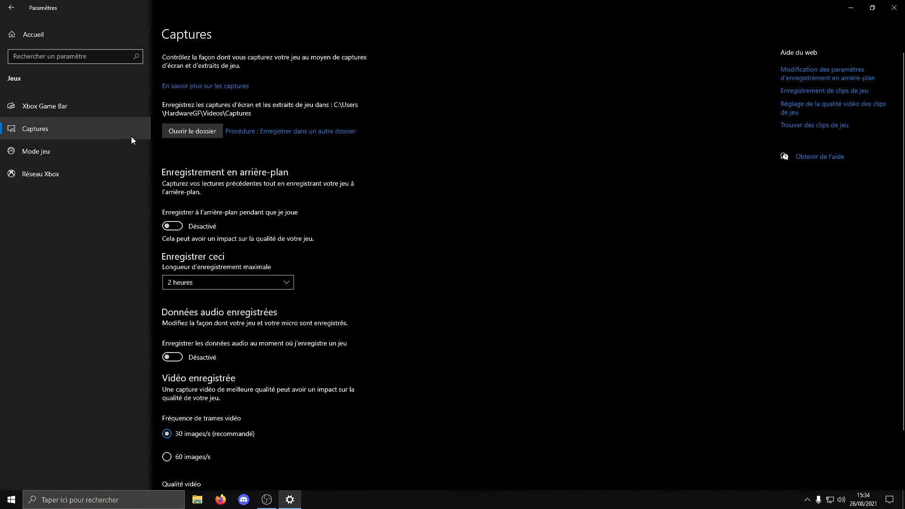
left_click(80, 152)
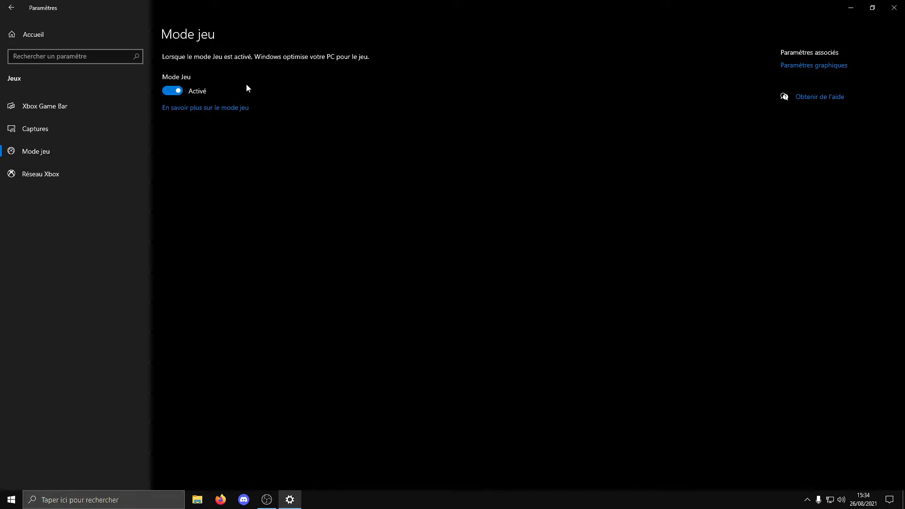
left_click(88, 168)
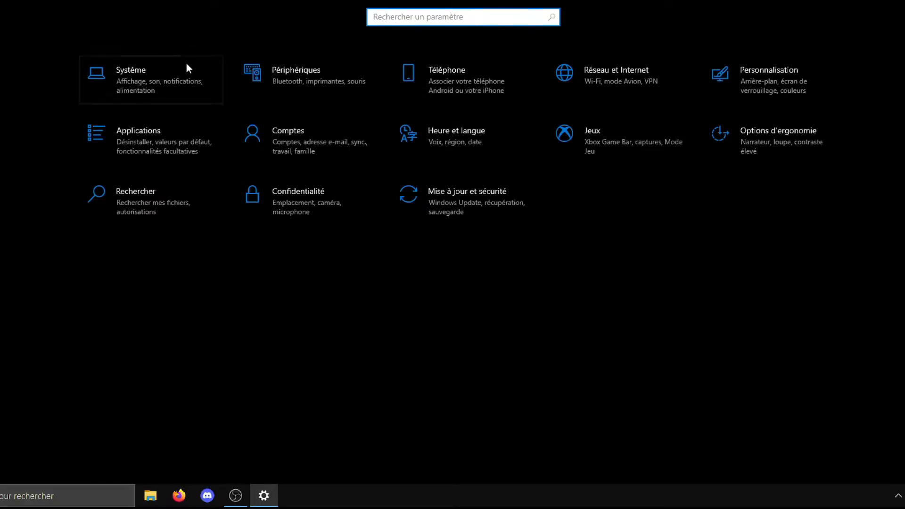
Step: Bring up the visual effects performance options from the advanced system settings of Informations système
left_click(185, 75)
left_click(119, 376)
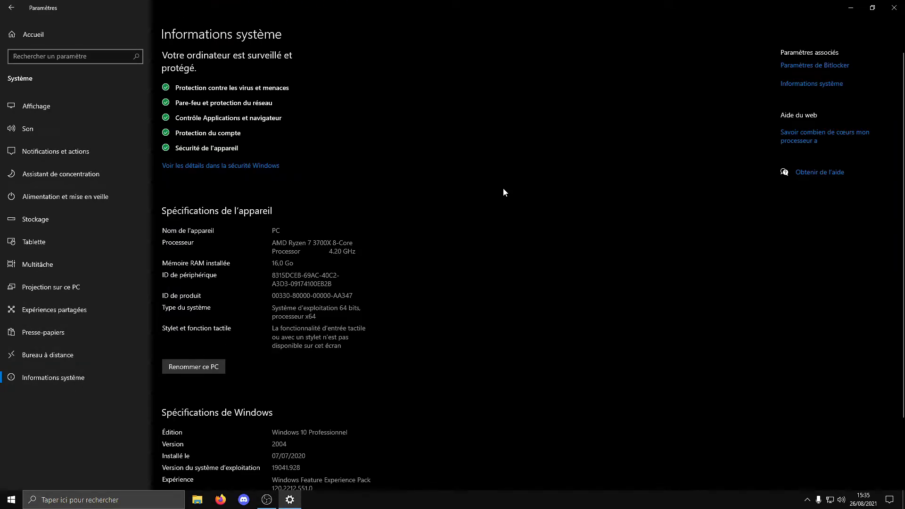
left_click(798, 86)
left_click_drag(398, 183, 462, 132)
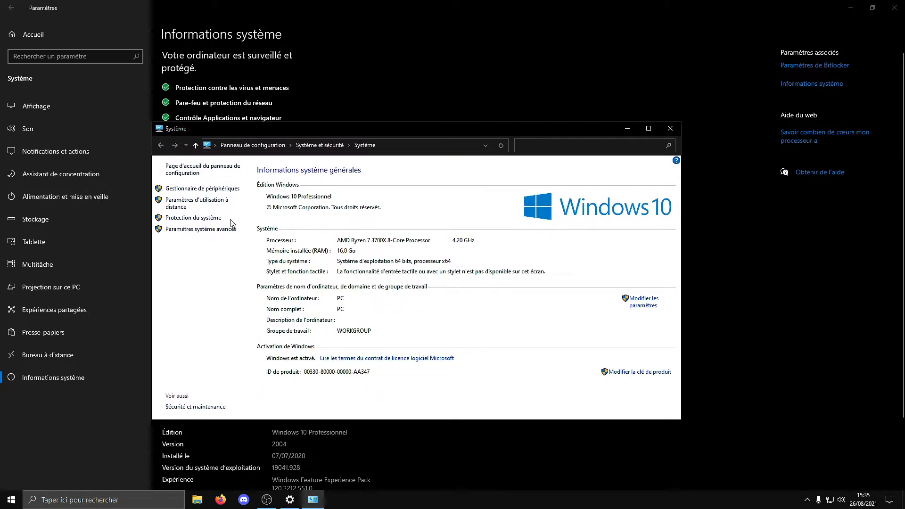
left_click(197, 231)
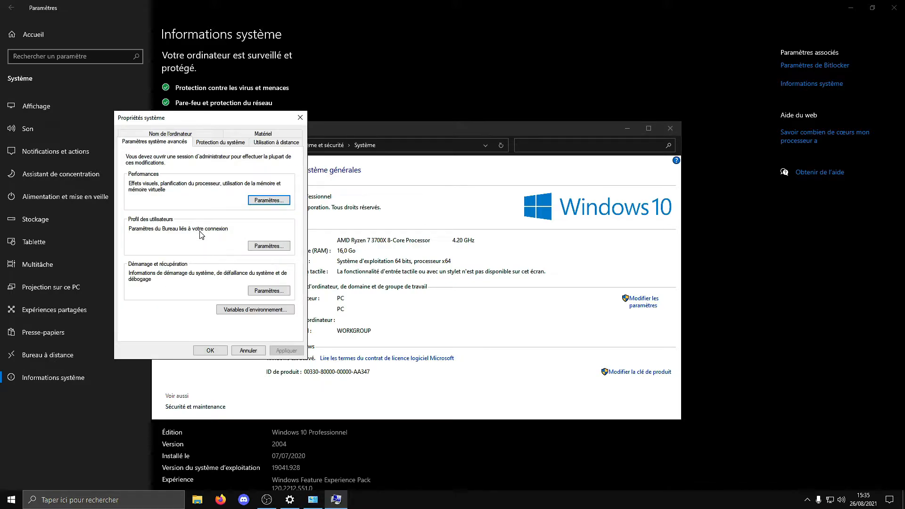
left_click(272, 201)
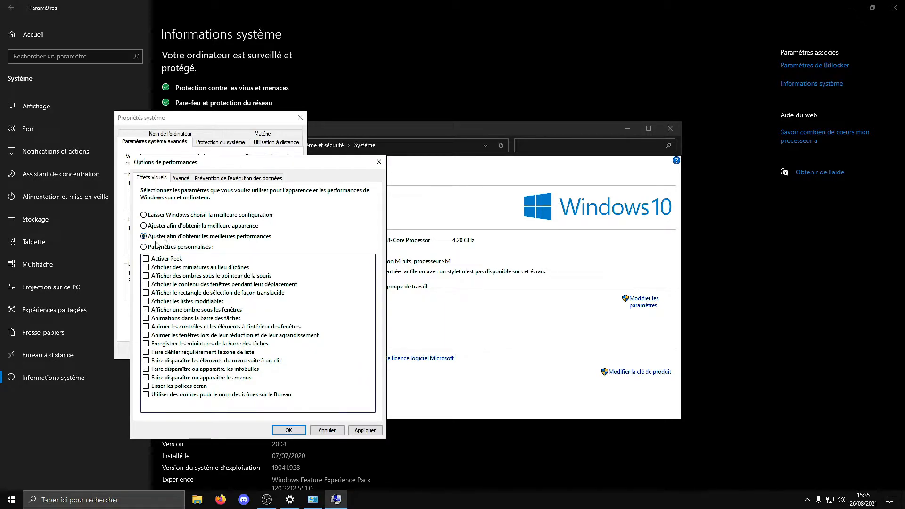
Step: Enable the visual effects for thumbnails, window contents while moving, translucent selection rectangle and font smoothing, apply them, and close the system windows
left_click(147, 267)
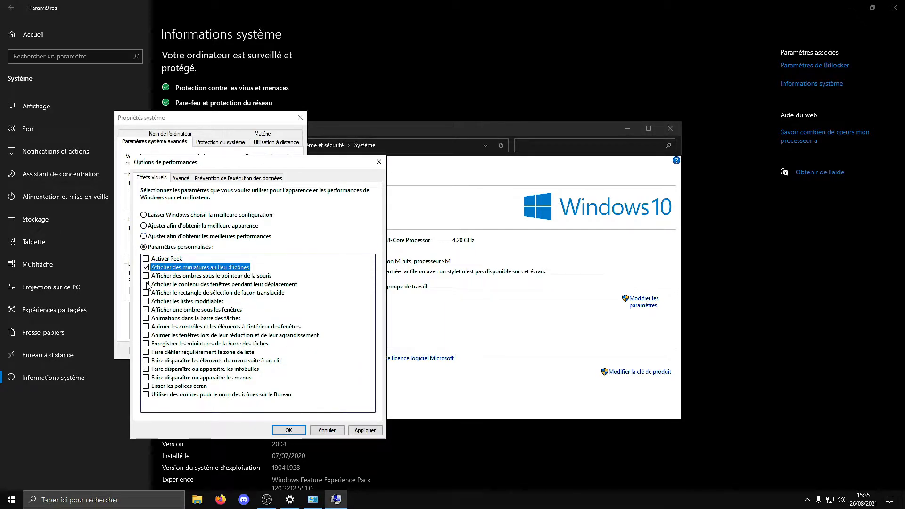
left_click(147, 284)
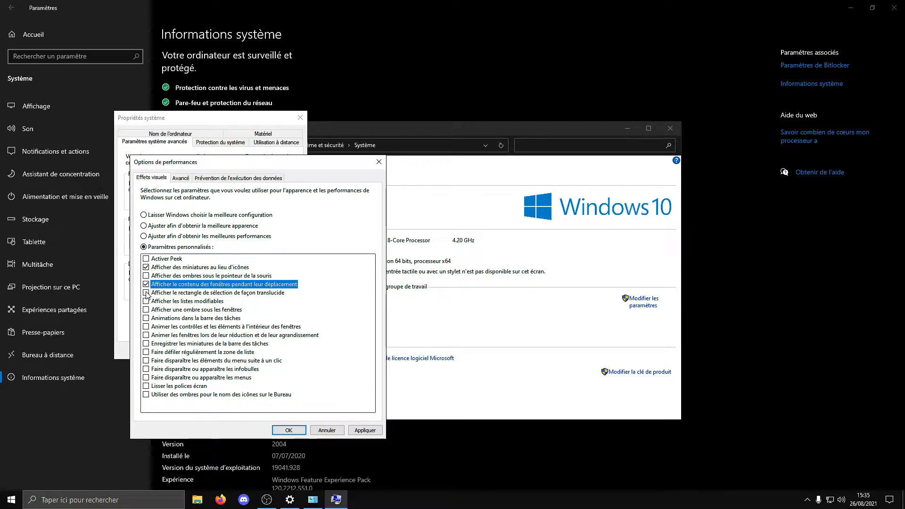
left_click(146, 293)
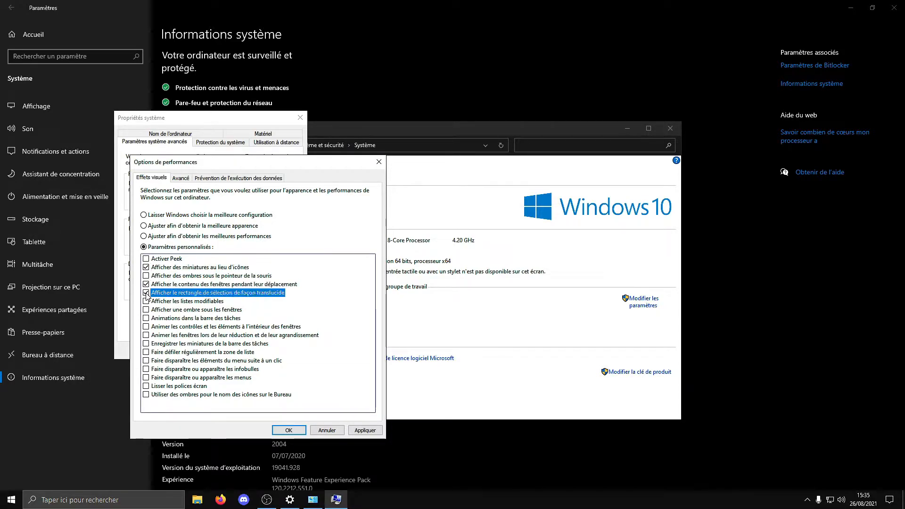
left_click(146, 386)
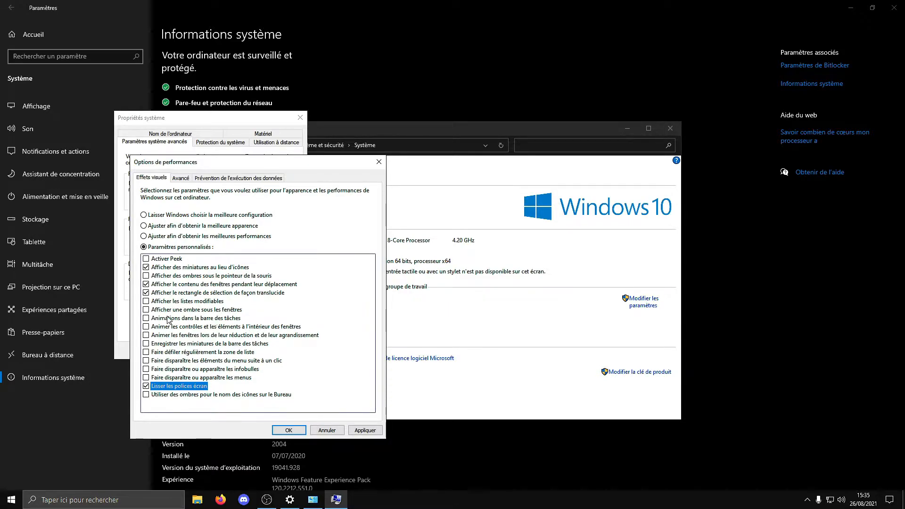
left_click(356, 430)
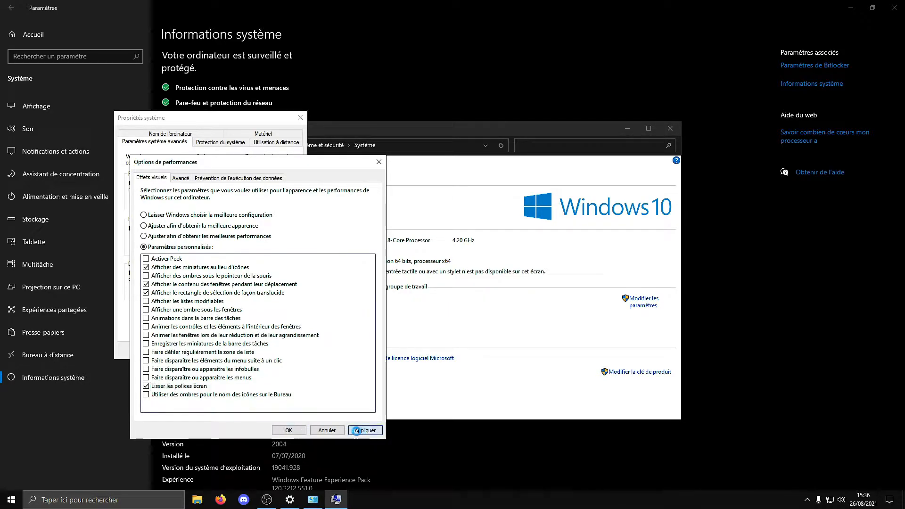
left_click(320, 430)
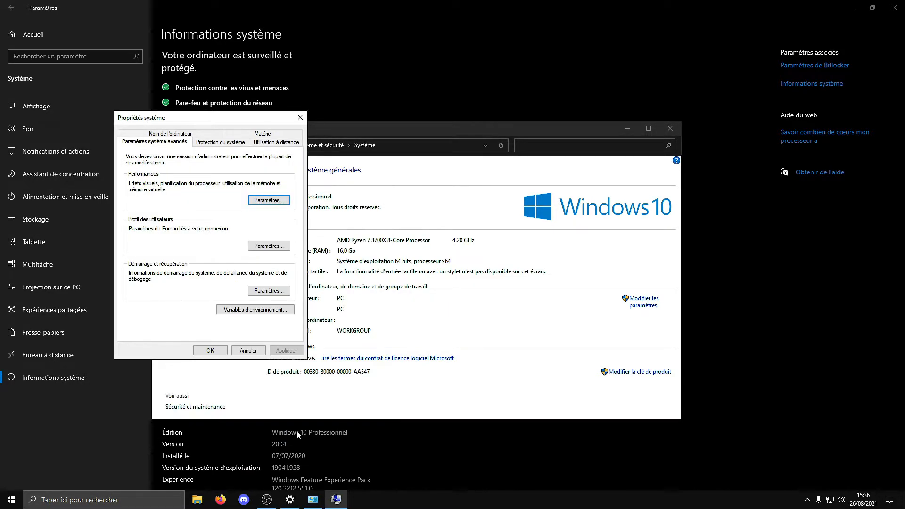
left_click(300, 118)
left_click_drag(401, 132, 444, 91)
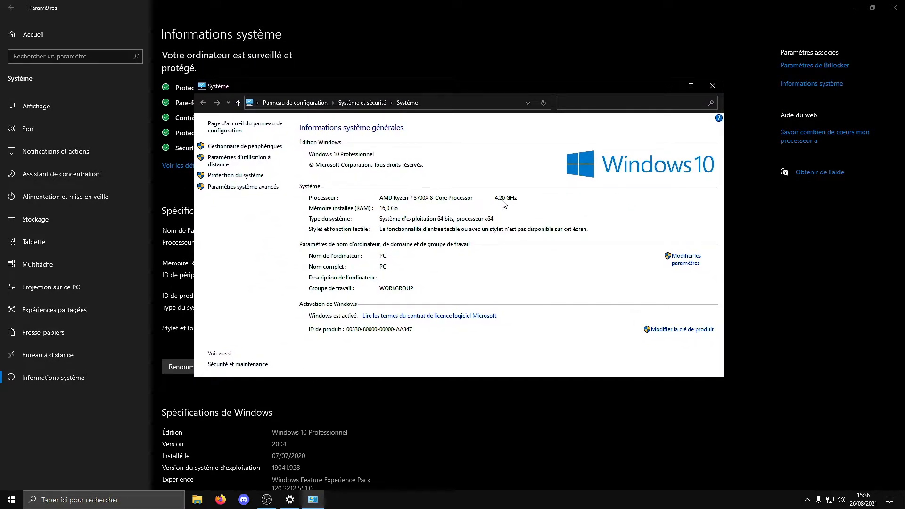
left_click(712, 86)
left_click(894, 7)
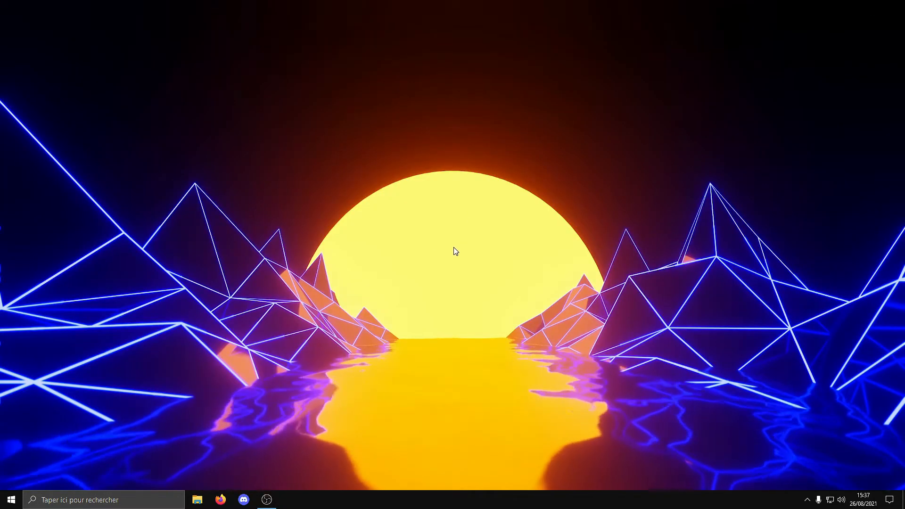
Step: Turn off Effets de transparence in the Couleurs personalisation settings from the desktop, and close the settings
right_click(432, 236)
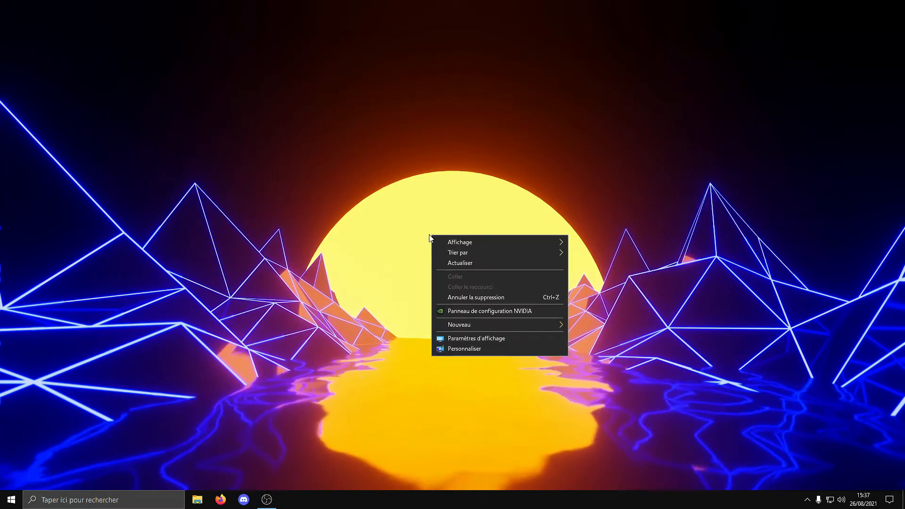
left_click(452, 349)
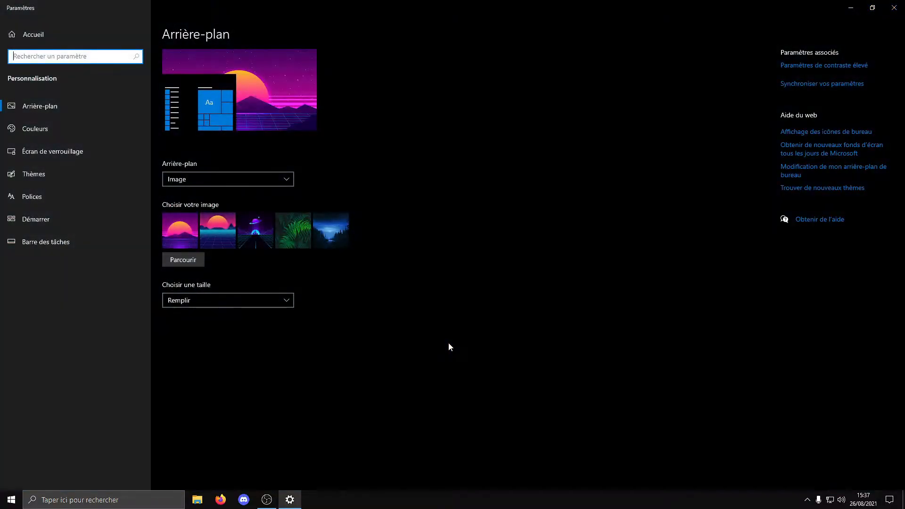
left_click(51, 134)
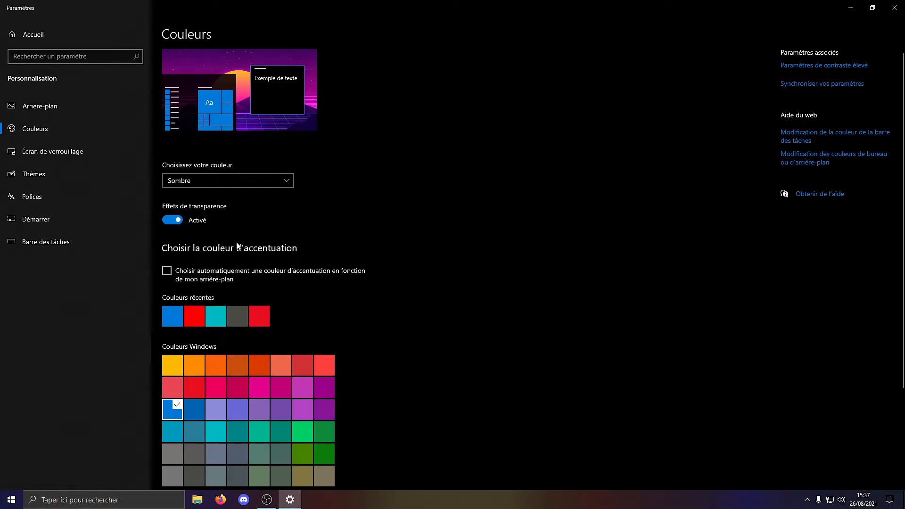
left_click(179, 220)
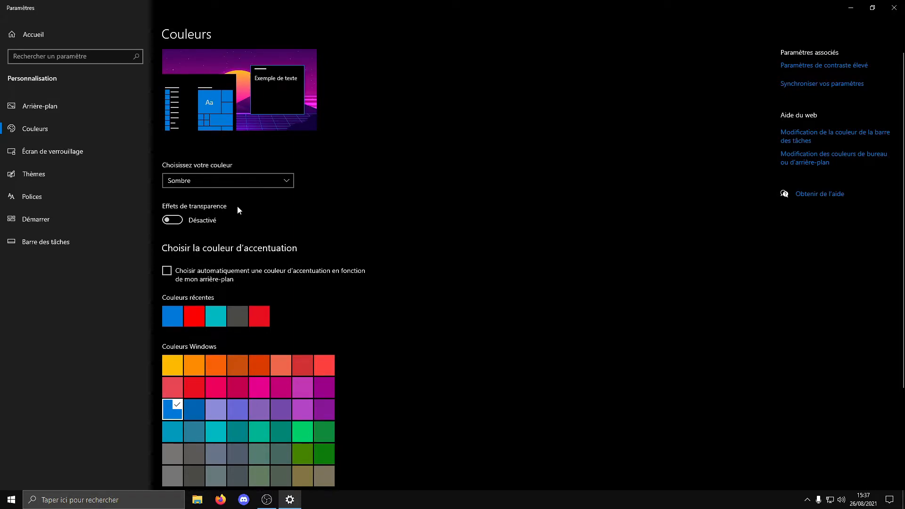
left_click(893, 8)
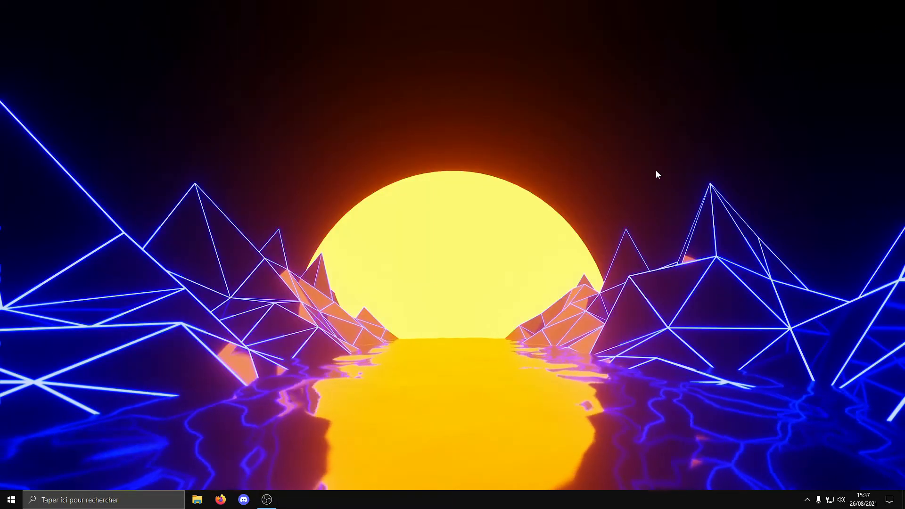
Step: Show the additional power plans in Options d'alimentation and run Invite de commandes as administrator
left_click(125, 499)
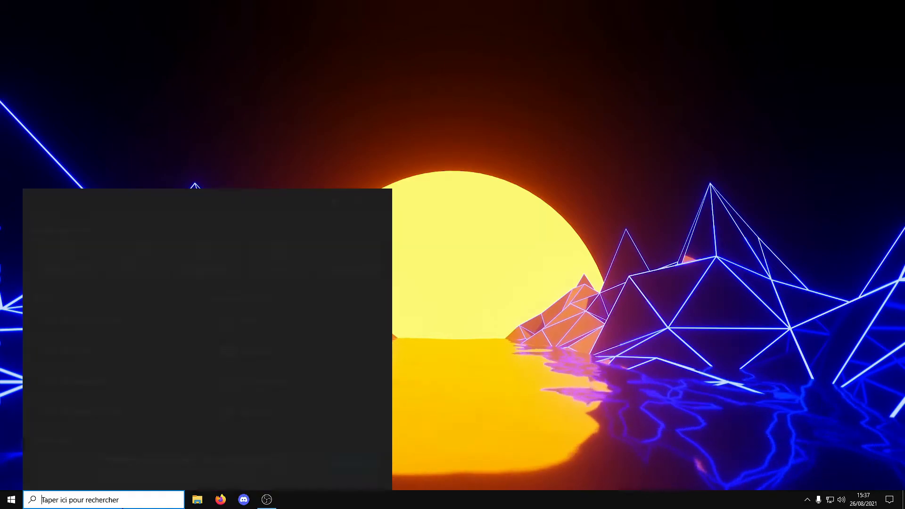
type("ali")
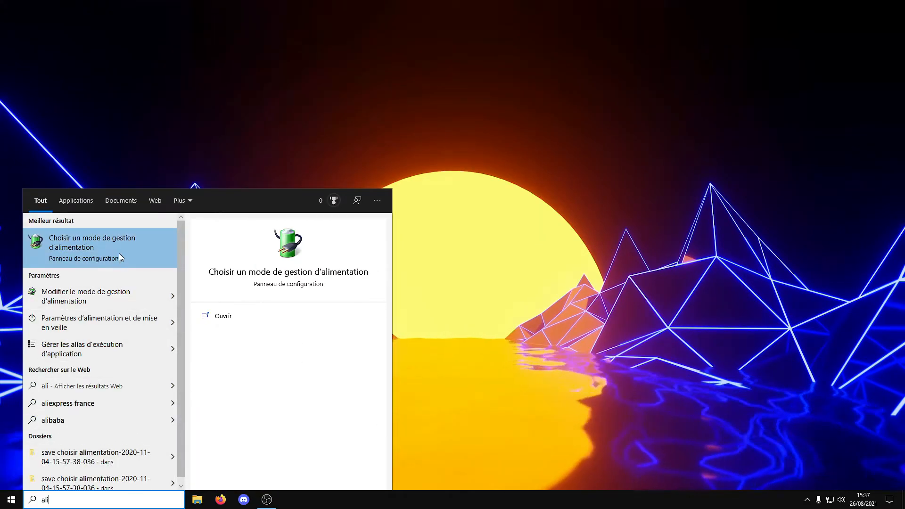
left_click(136, 248)
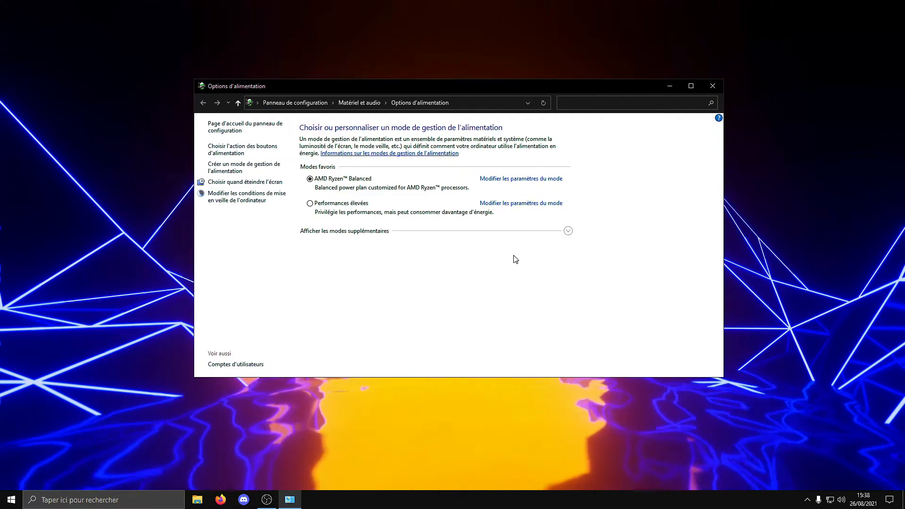
left_click(568, 231)
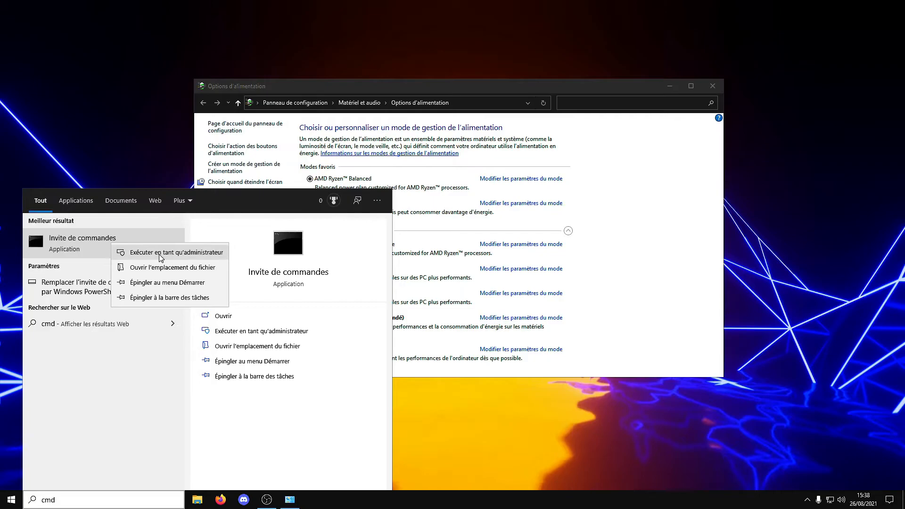
left_click(160, 253)
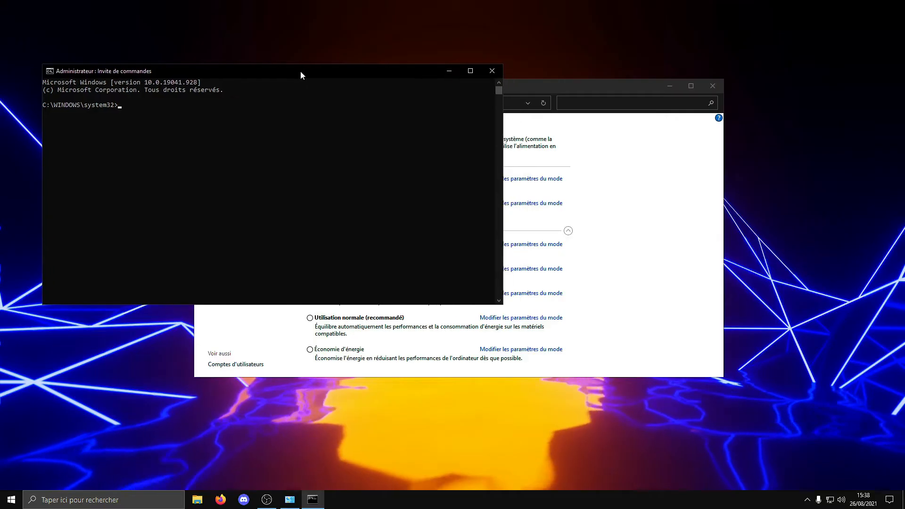
left_click_drag(300, 71, 304, 71)
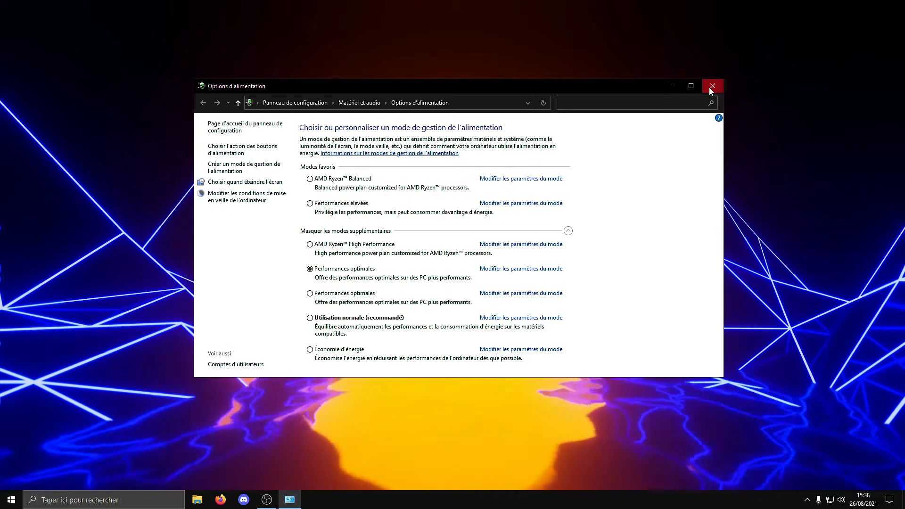
Step: Close Options d'alimentation and bring up the list of startup programs in Gestionnaire des tâches
left_click(713, 86)
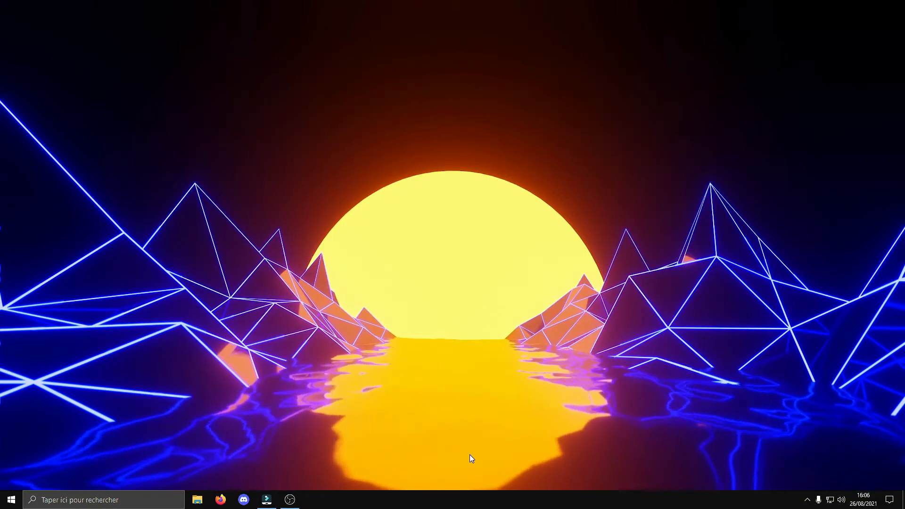
right_click(429, 501)
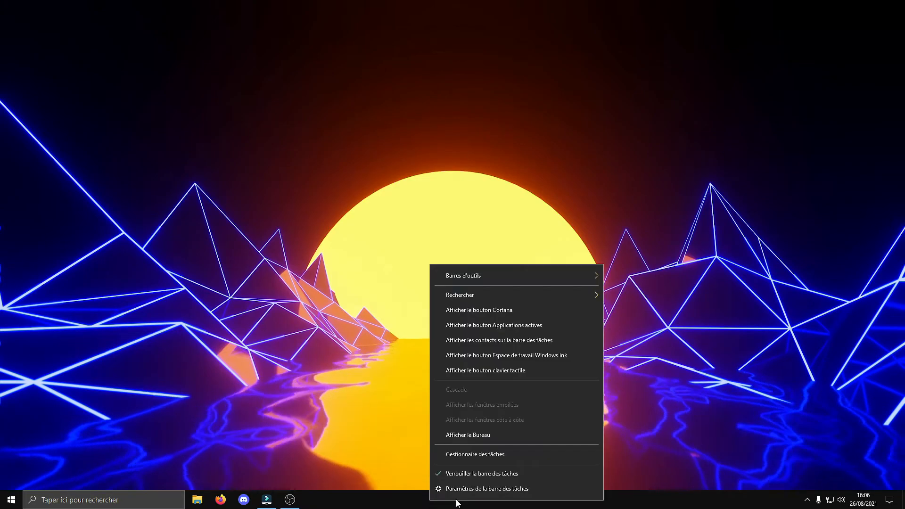
left_click(465, 457)
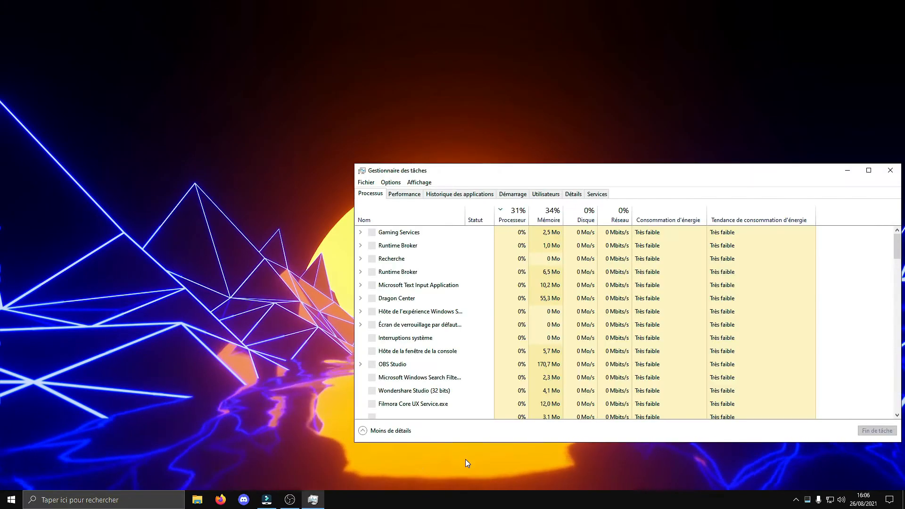
left_click(510, 200)
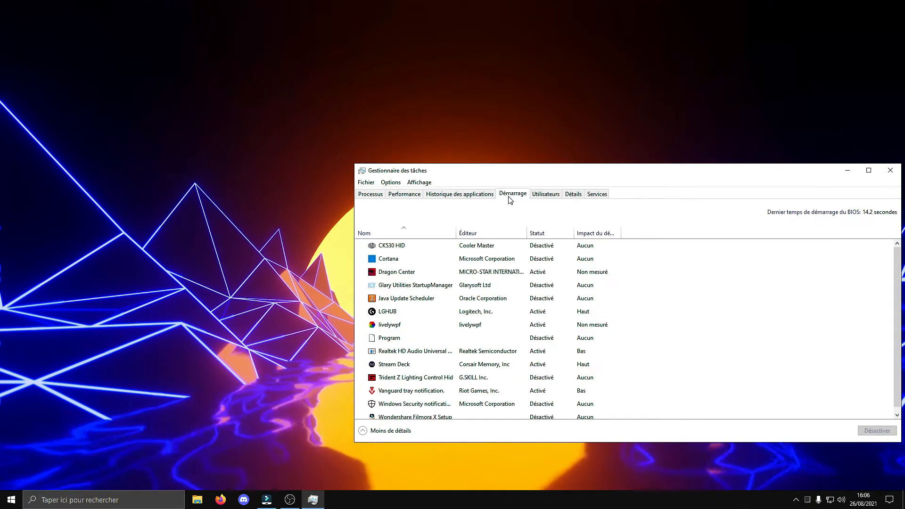
Step: Examine the startup programs with their status and startup impact, and close Gestionnaire des tâches
left_click_drag(899, 277, 900, 301)
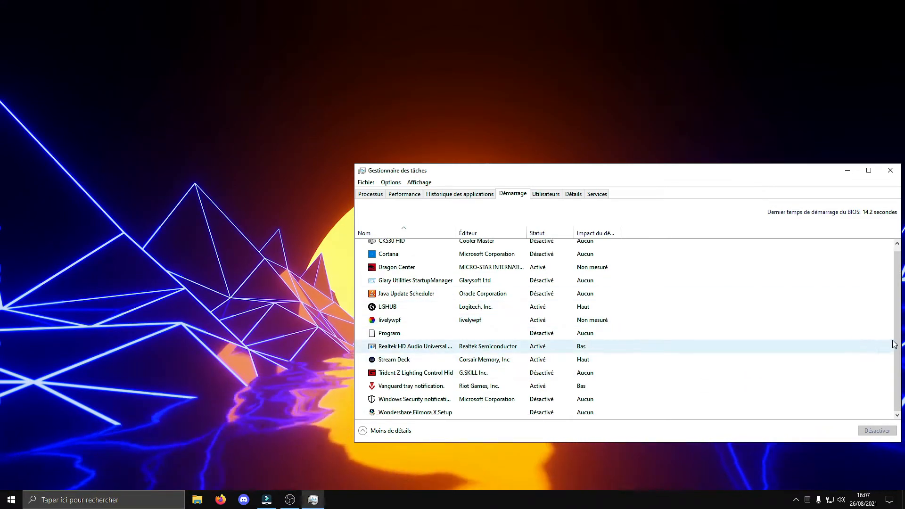
scroll(684, 330, "up", 1)
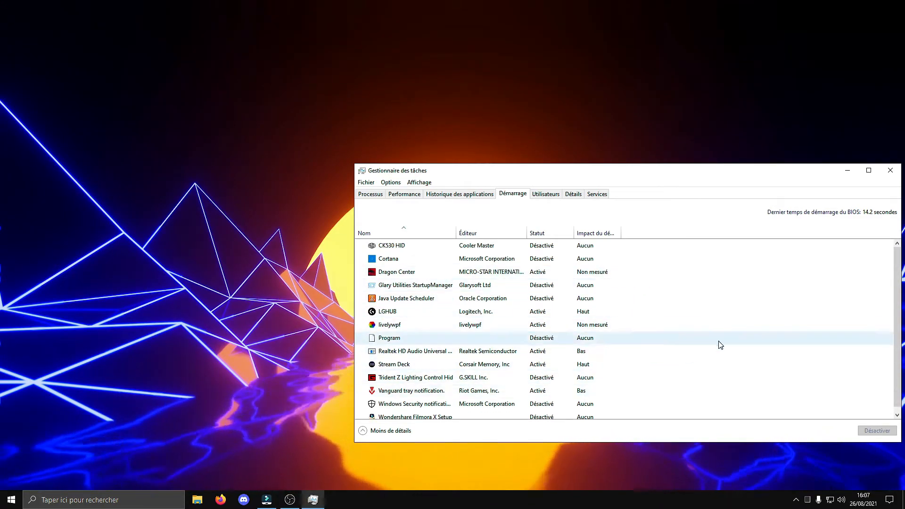
left_click_drag(897, 302, 896, 308)
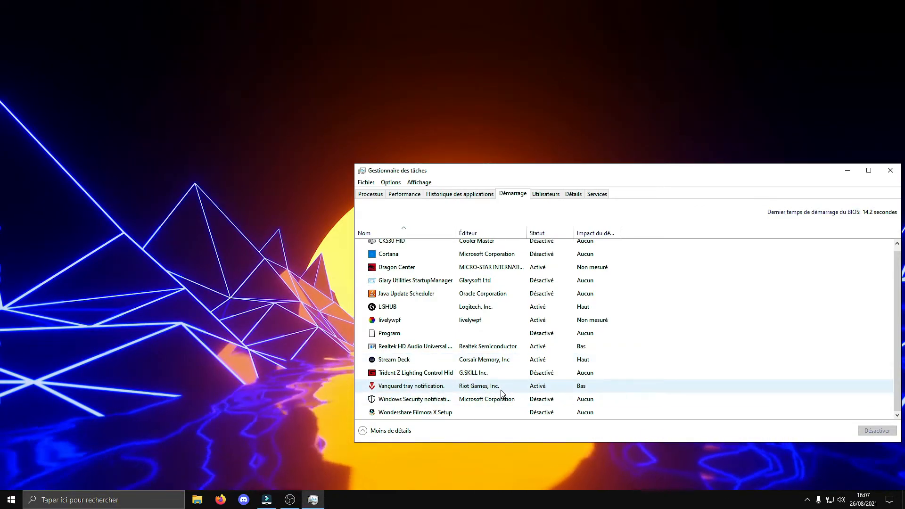
scroll(519, 278, "up", 1)
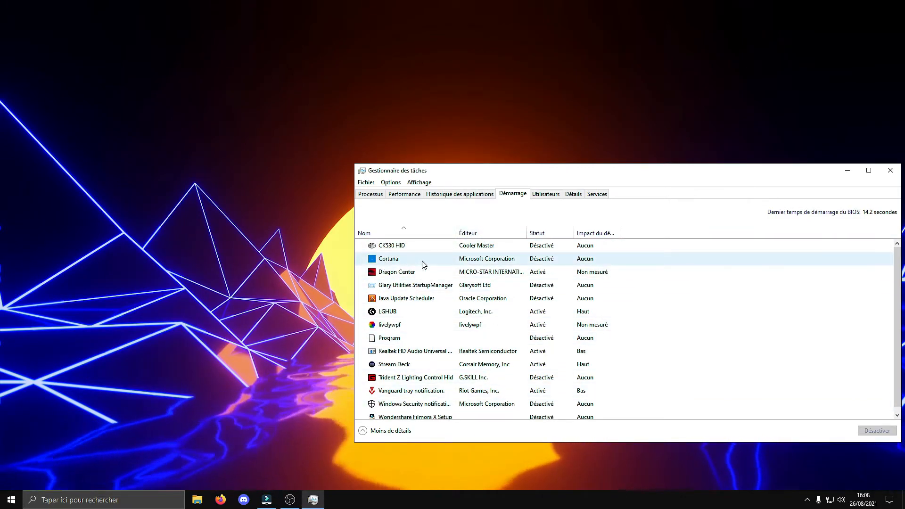
scroll(495, 302, "down", 1)
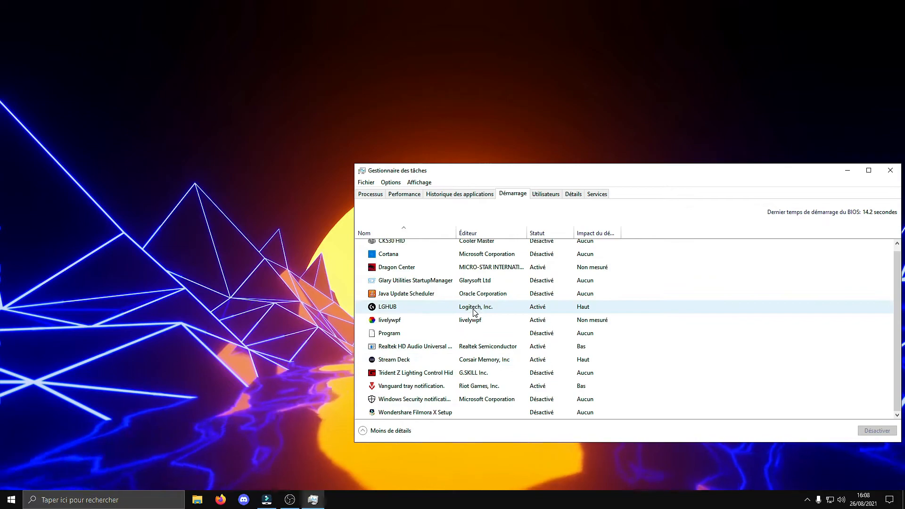
scroll(384, 311, "up", 1)
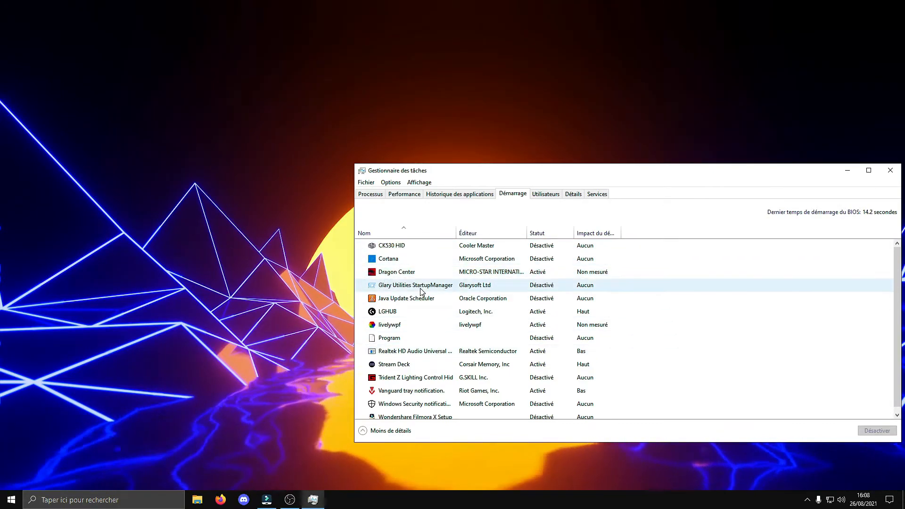
scroll(422, 302, "down", 1)
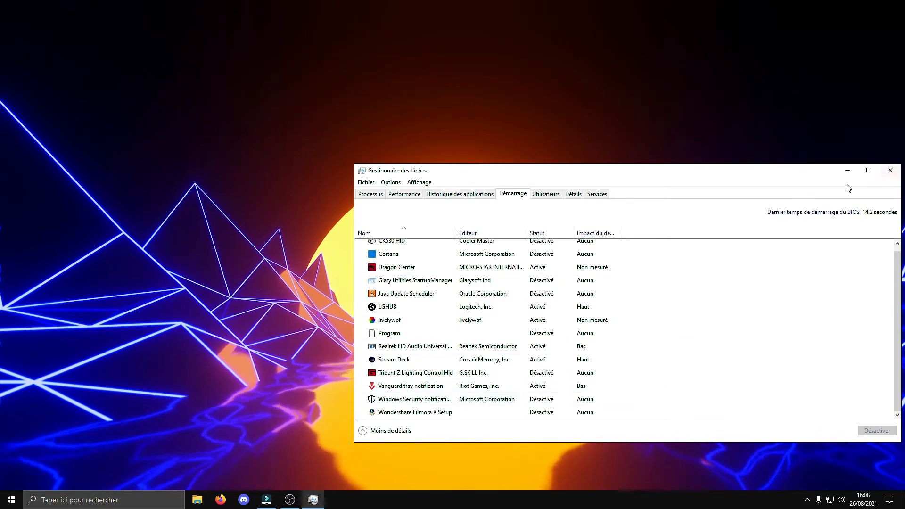
left_click(891, 170)
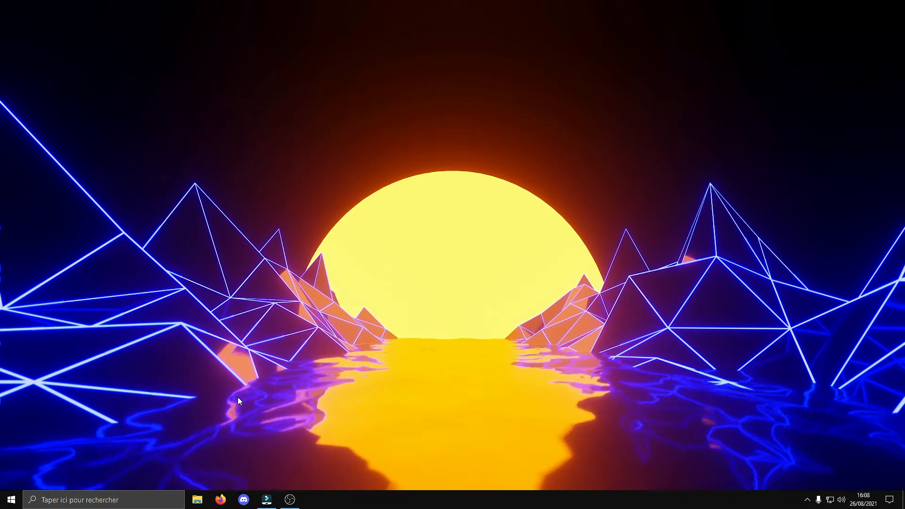
Step: Run msconfig and hide all Microsoft services in the services list of Configuration du système
key("super+r")
type("msconfig")
key("Return")
left_click(384, 176)
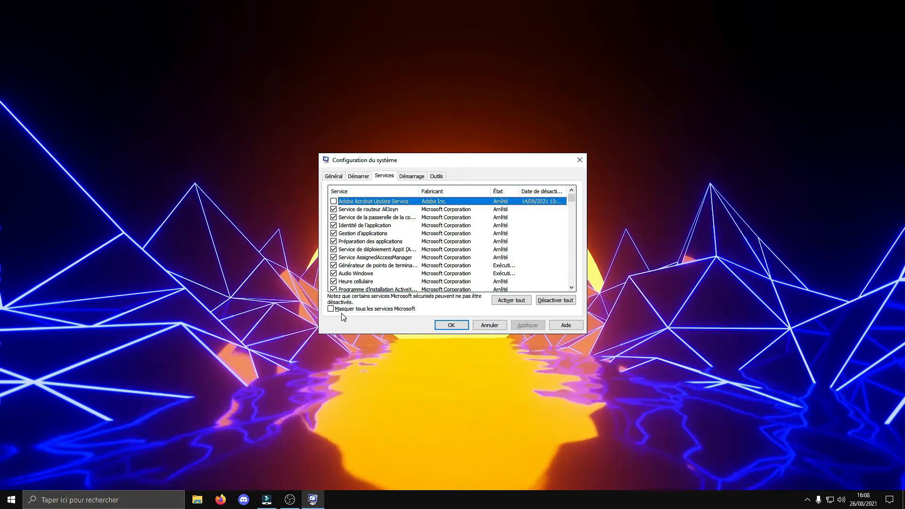
left_click(394, 309)
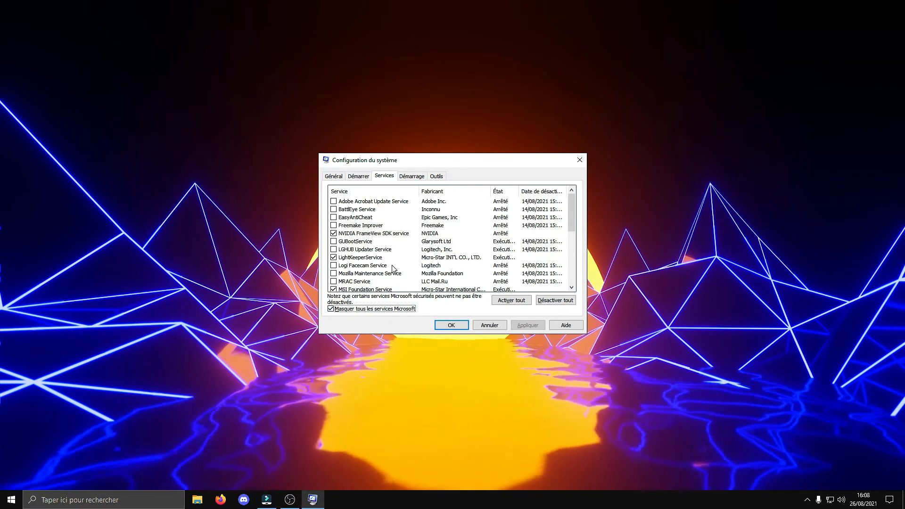
Step: Review the non-Microsoft services, enable LGHUB Updater Service, apply the change and close Configuration du système
left_click_drag(570, 219, 567, 281)
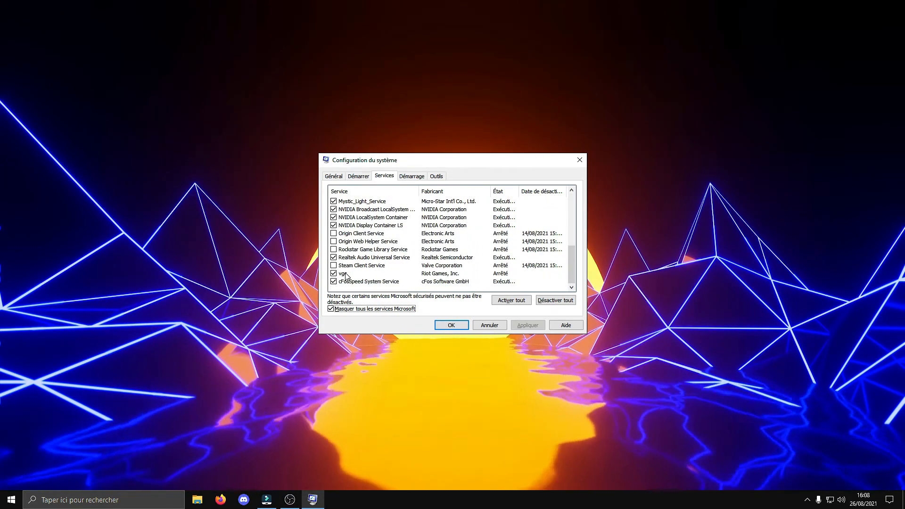
scroll(430, 282, "up", 2)
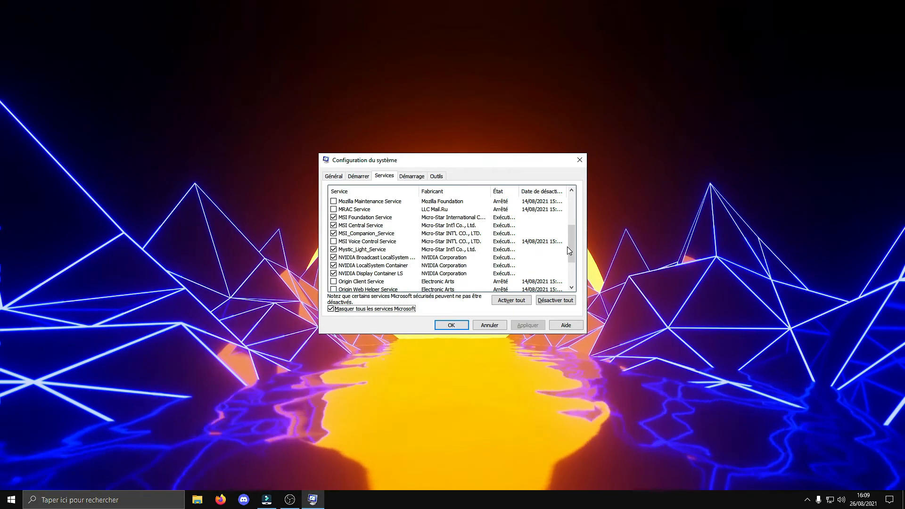
left_click_drag(570, 246, 569, 215)
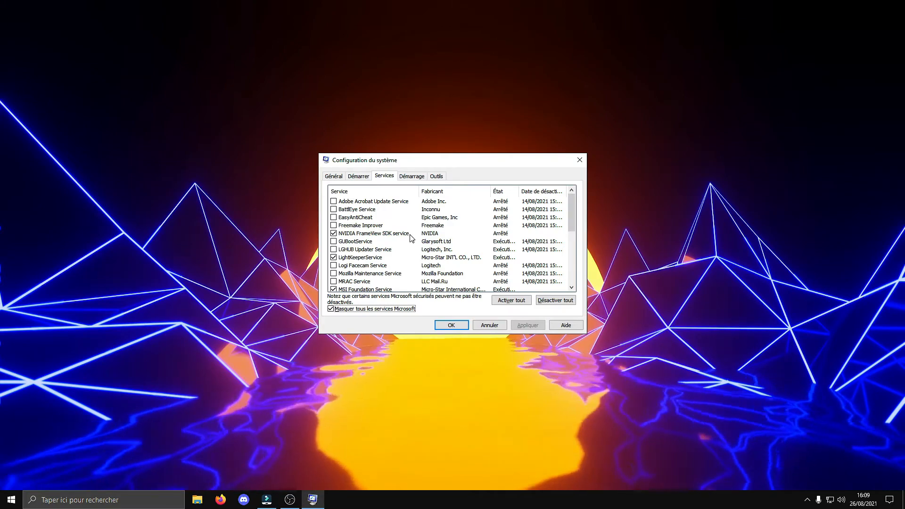
left_click(333, 250)
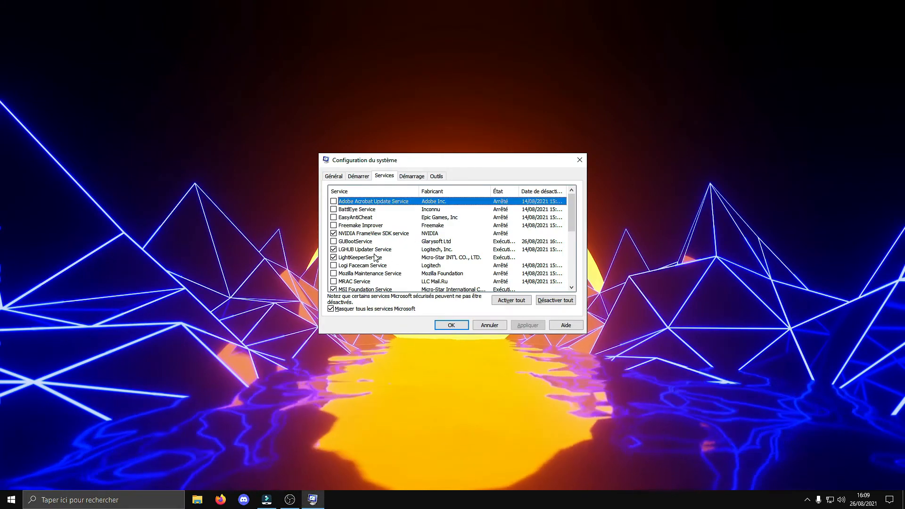
key("Return")
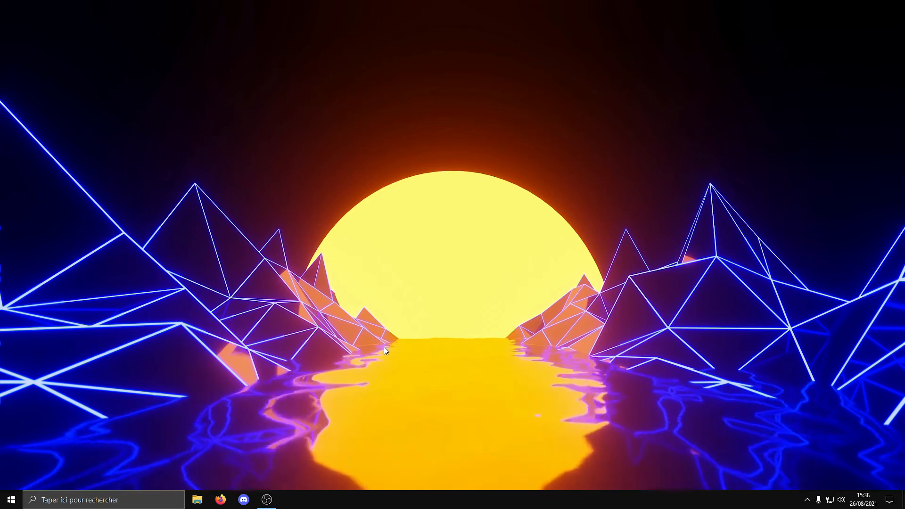
Step: Bring up Paramètres graphiques from the desktop's display settings and review the performance preferences of the listed applications
right_click(419, 340)
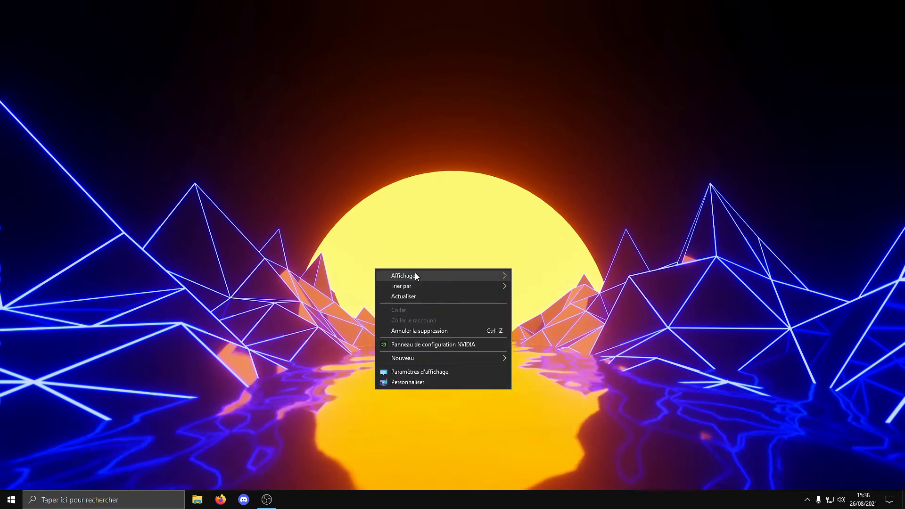
left_click(419, 373)
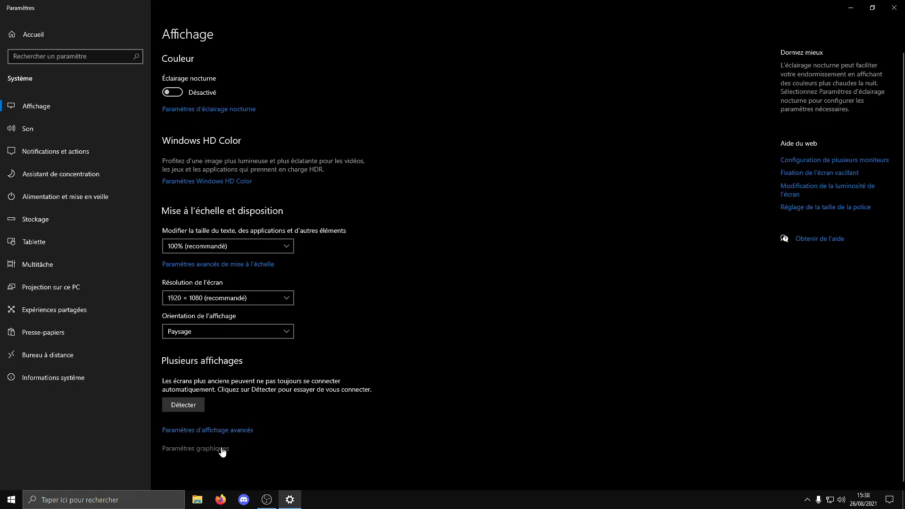
left_click(222, 447)
scroll(210, 330, "down", 3)
scroll(75, 239, "up", 3)
scroll(94, 198, "down", 3)
scroll(80, 208, "down", 1)
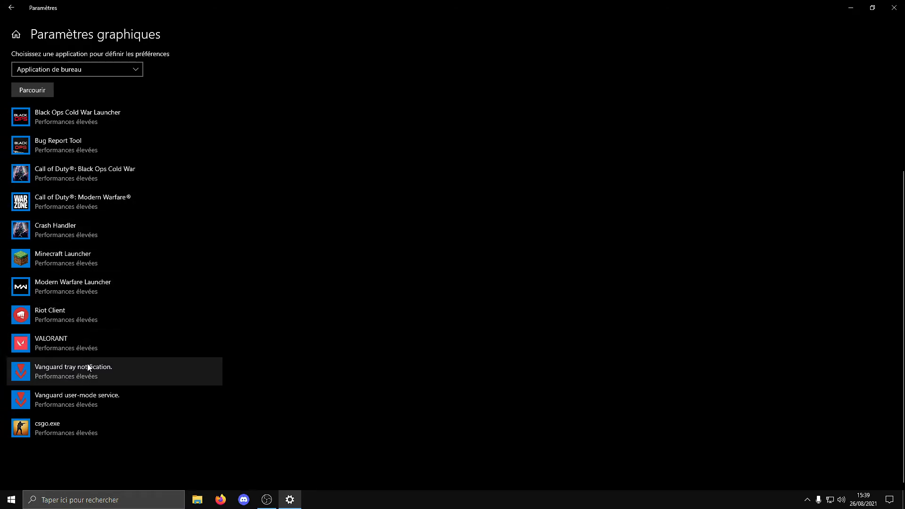
scroll(81, 276, "up", 3)
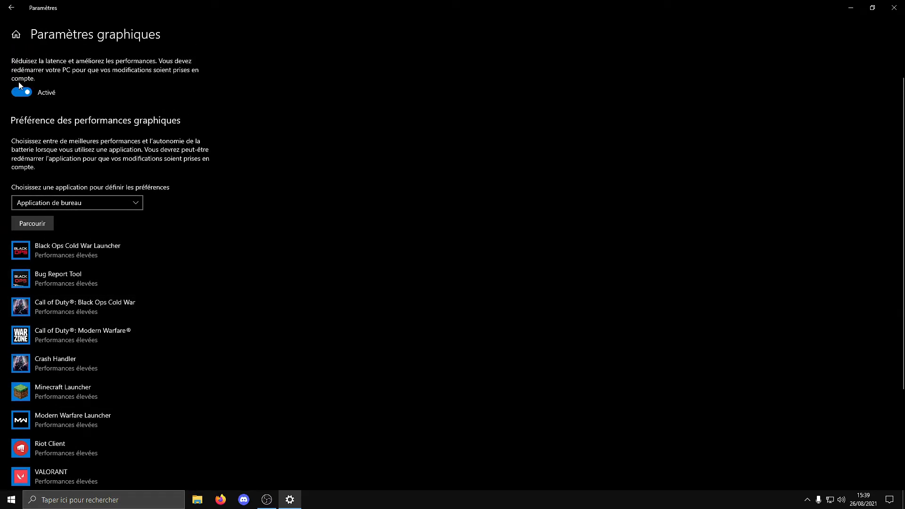
Step: Try to add VALORANT-Win64-Shipping.exe from the VALORANT Win64 folder to the graphics performance preference applications
left_click(27, 228)
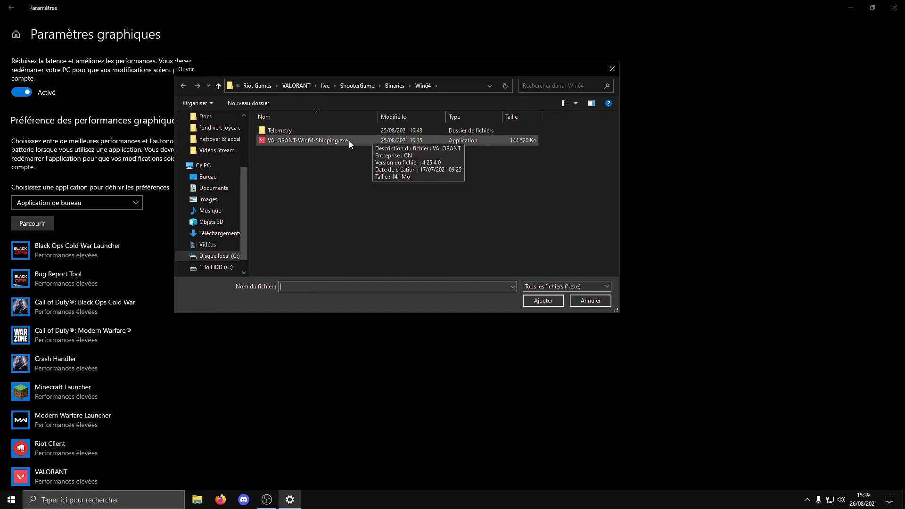
left_click(313, 140)
left_click(542, 300)
scroll(302, 239, "down", 3)
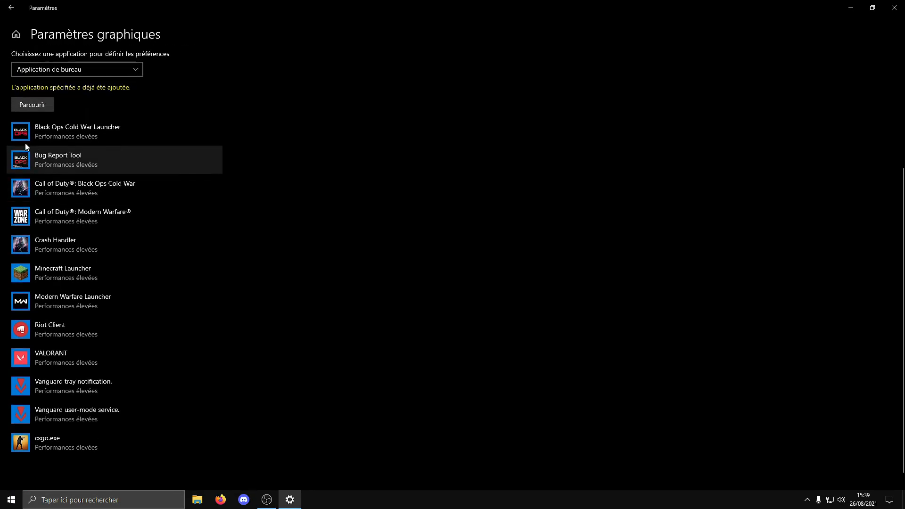
scroll(174, 109, "down", 1)
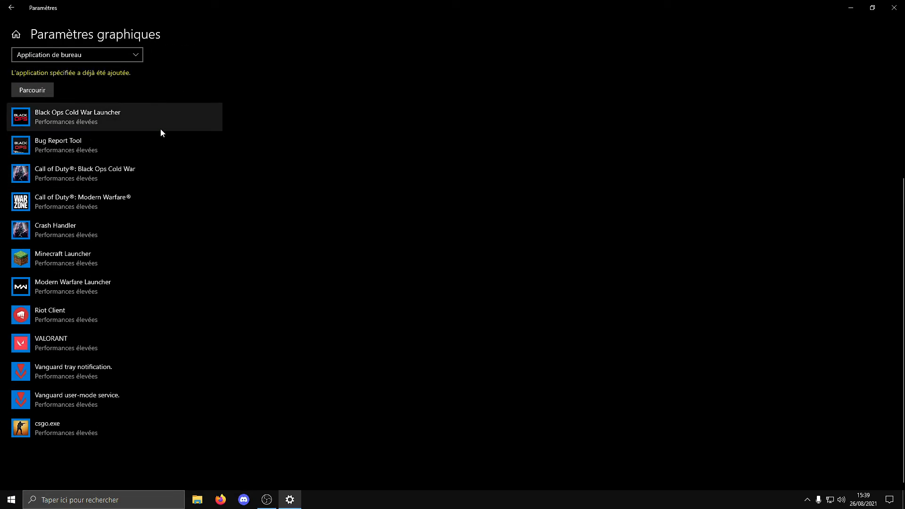
Step: Save Performances élevées as the graphics preference for Black Ops Cold War Launcher
left_click(69, 118)
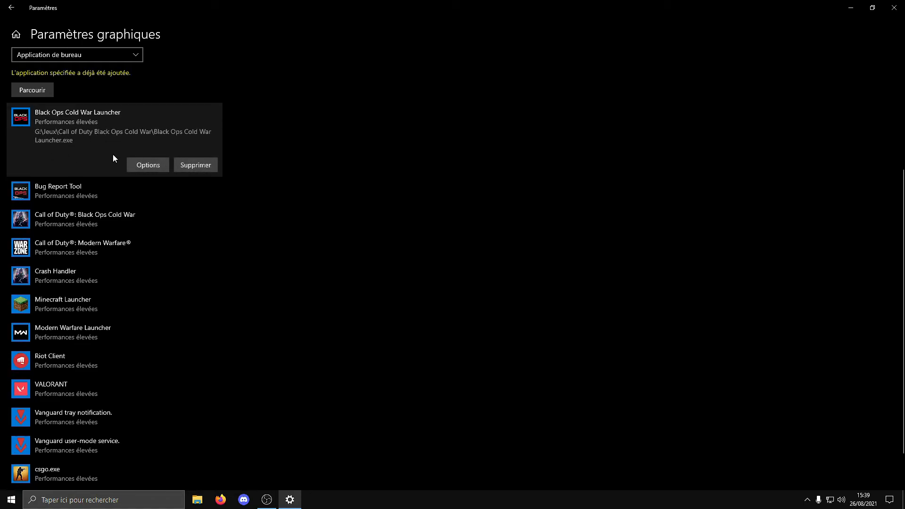
left_click(143, 166)
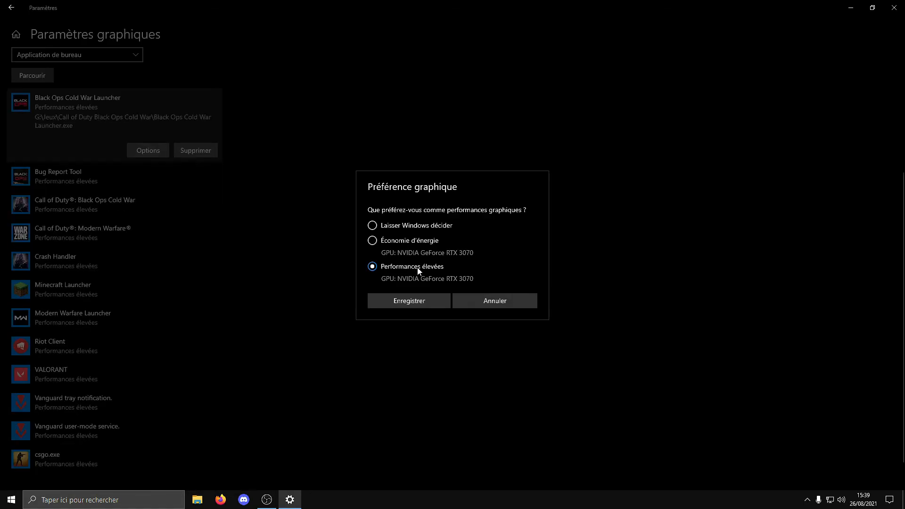
left_click(403, 300)
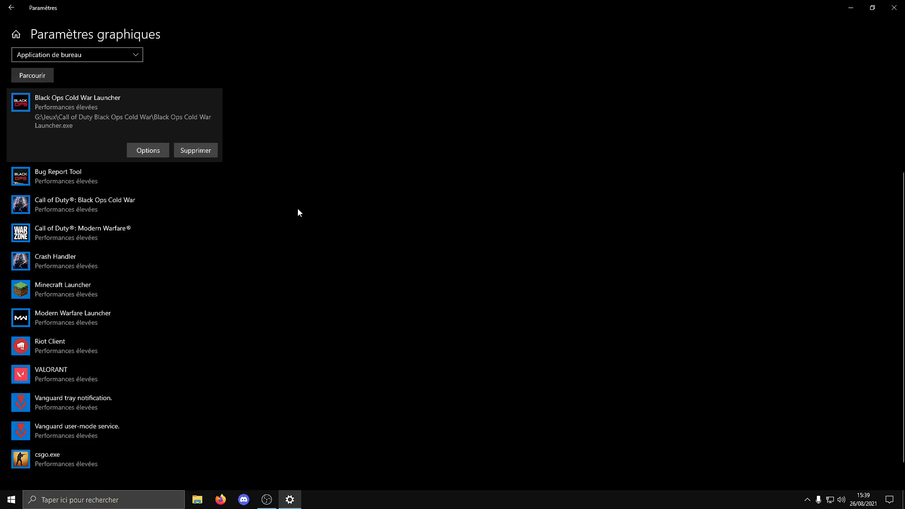
Step: Save Performances élevées as the graphics preference for Minecraft Launcher and close the settings
scroll(123, 222, "down", 1)
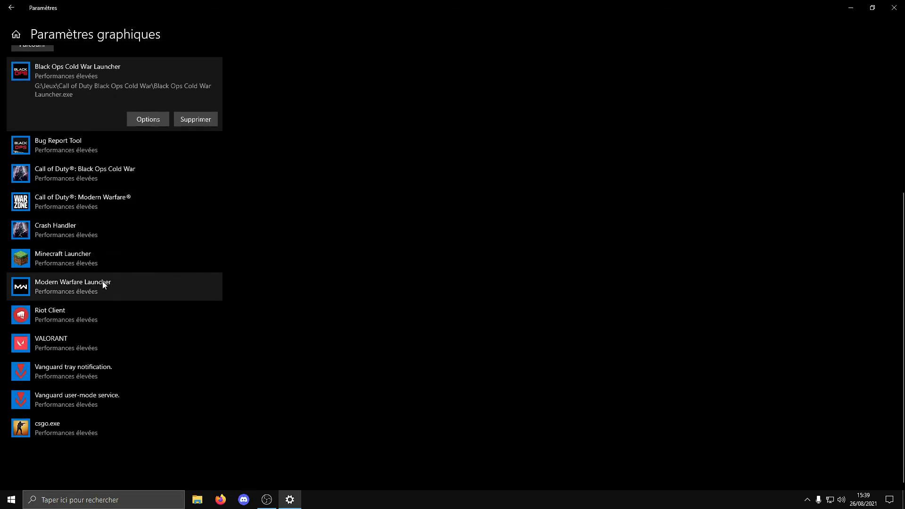
left_click(67, 255)
left_click(166, 261)
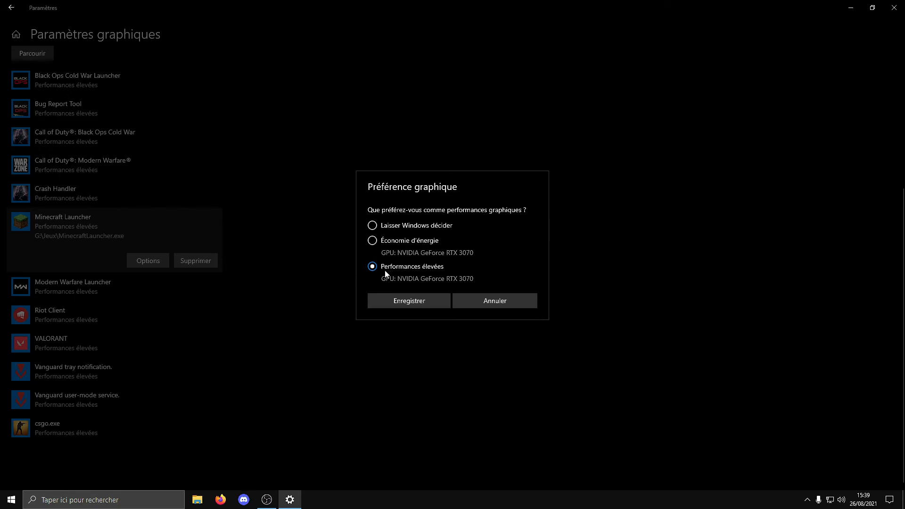
left_click(410, 301)
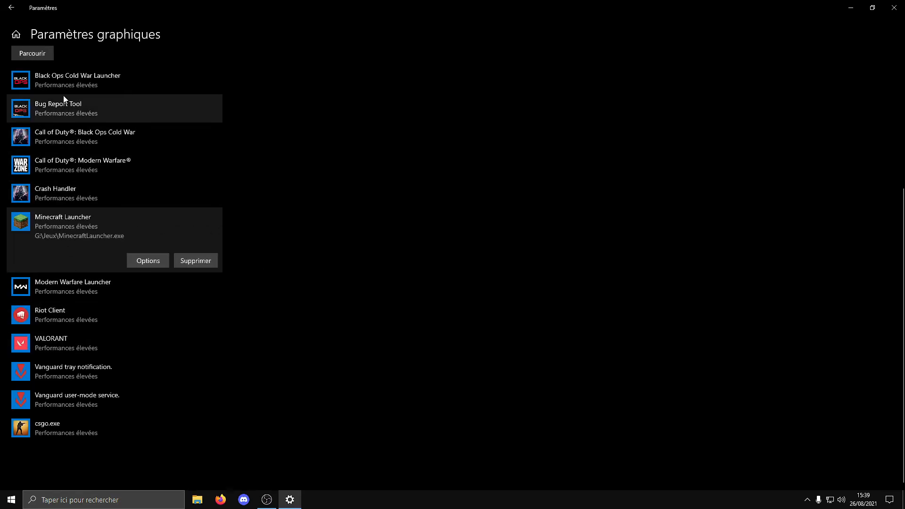
scroll(472, 264, "up", 5)
key("alt+F4")
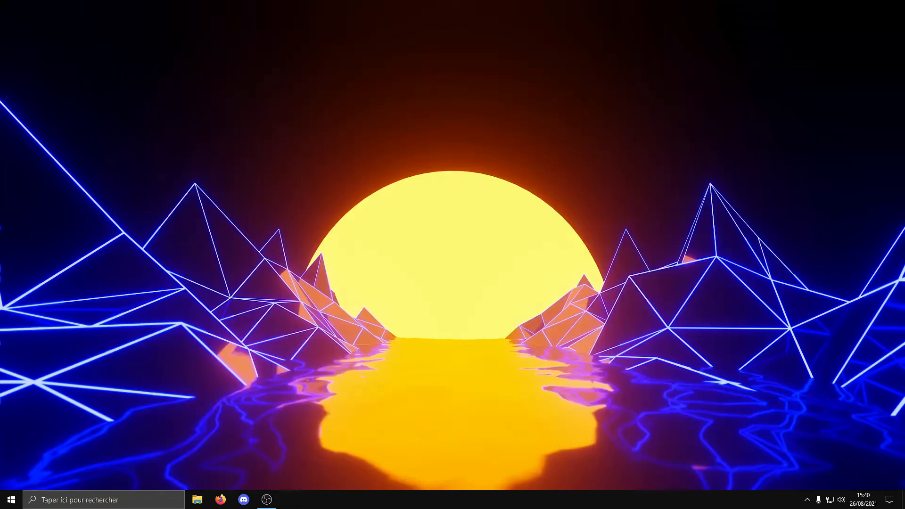